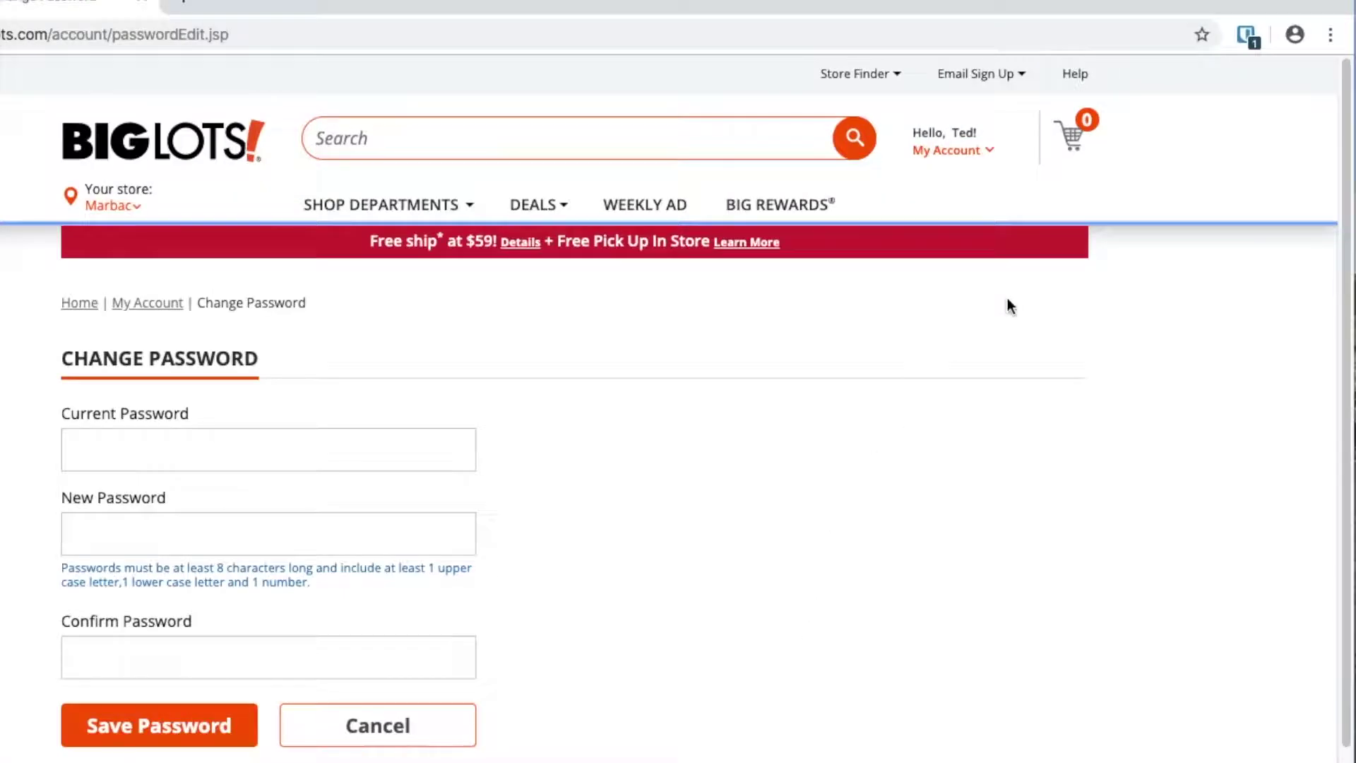
pyautogui.click(1244, 36)
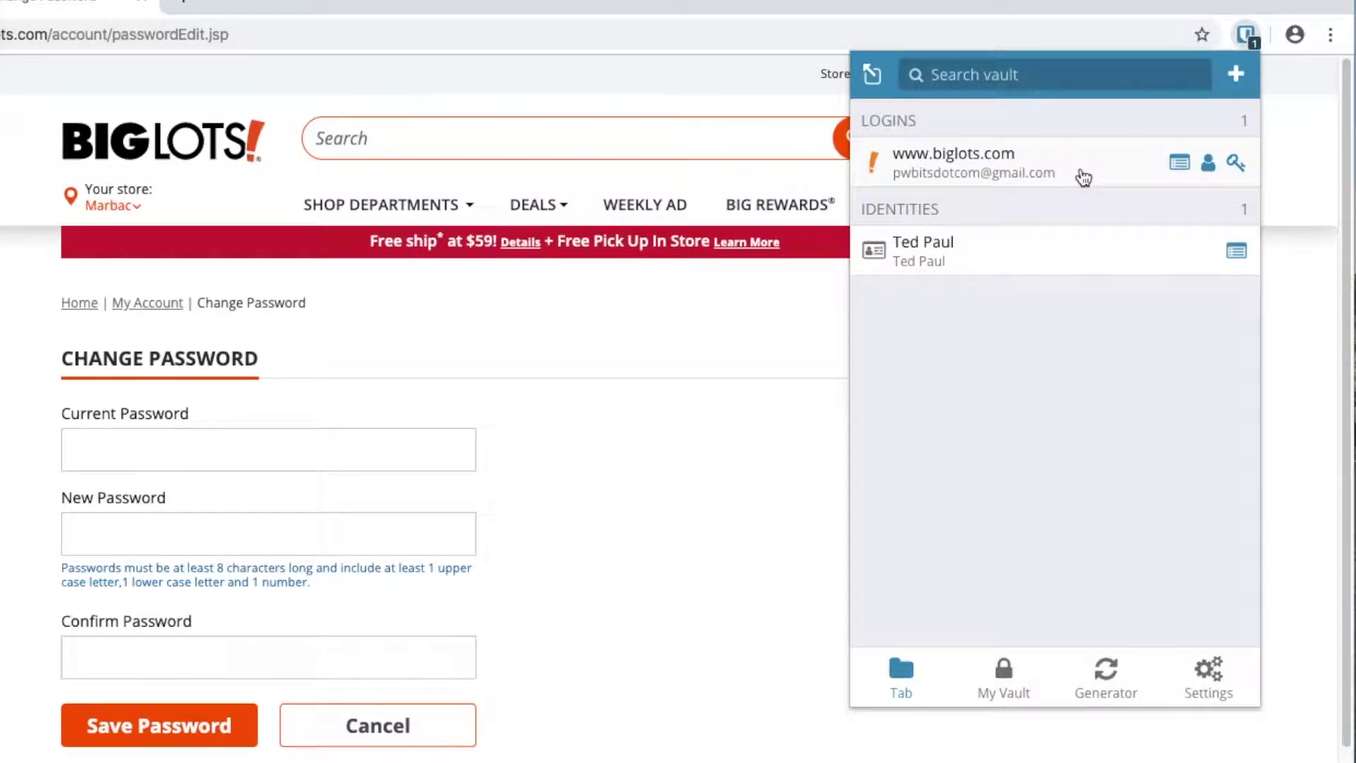
pyautogui.click(1179, 165)
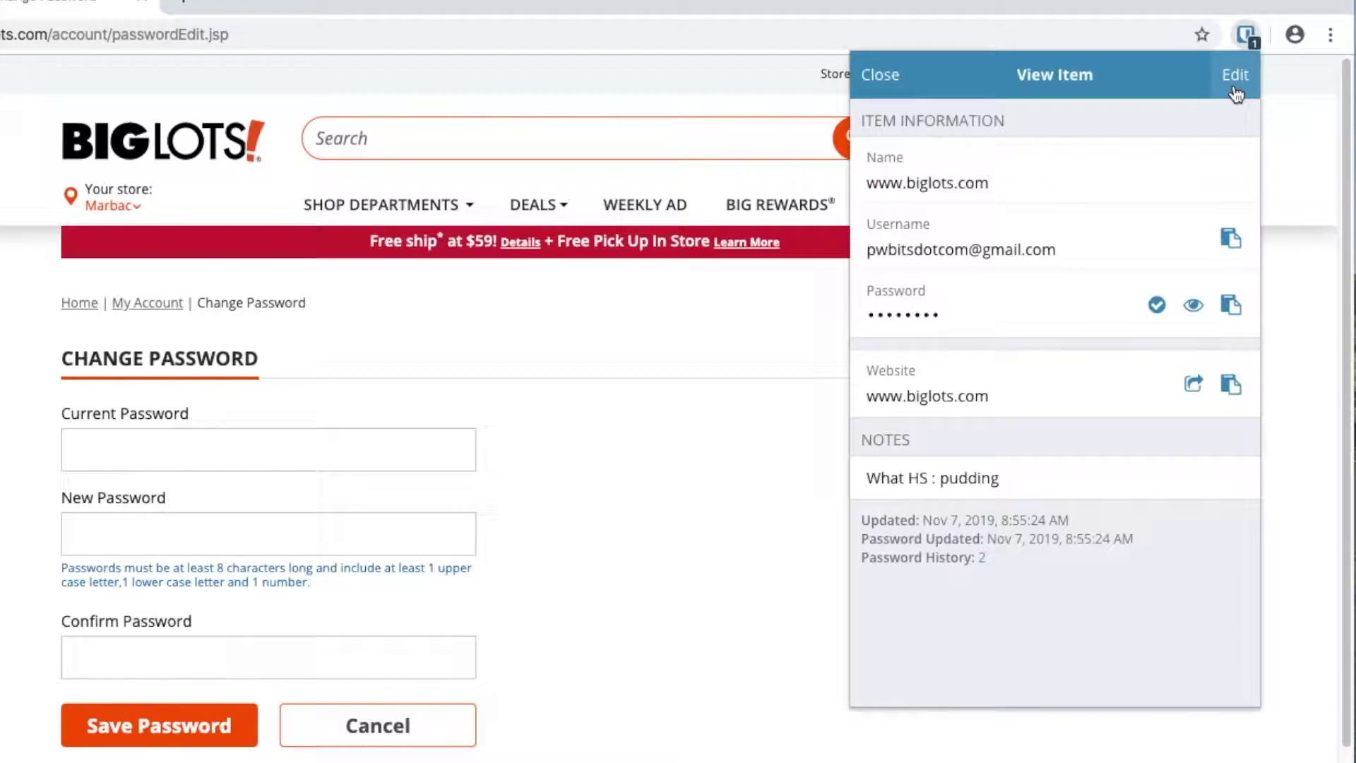
pyautogui.click(1235, 90)
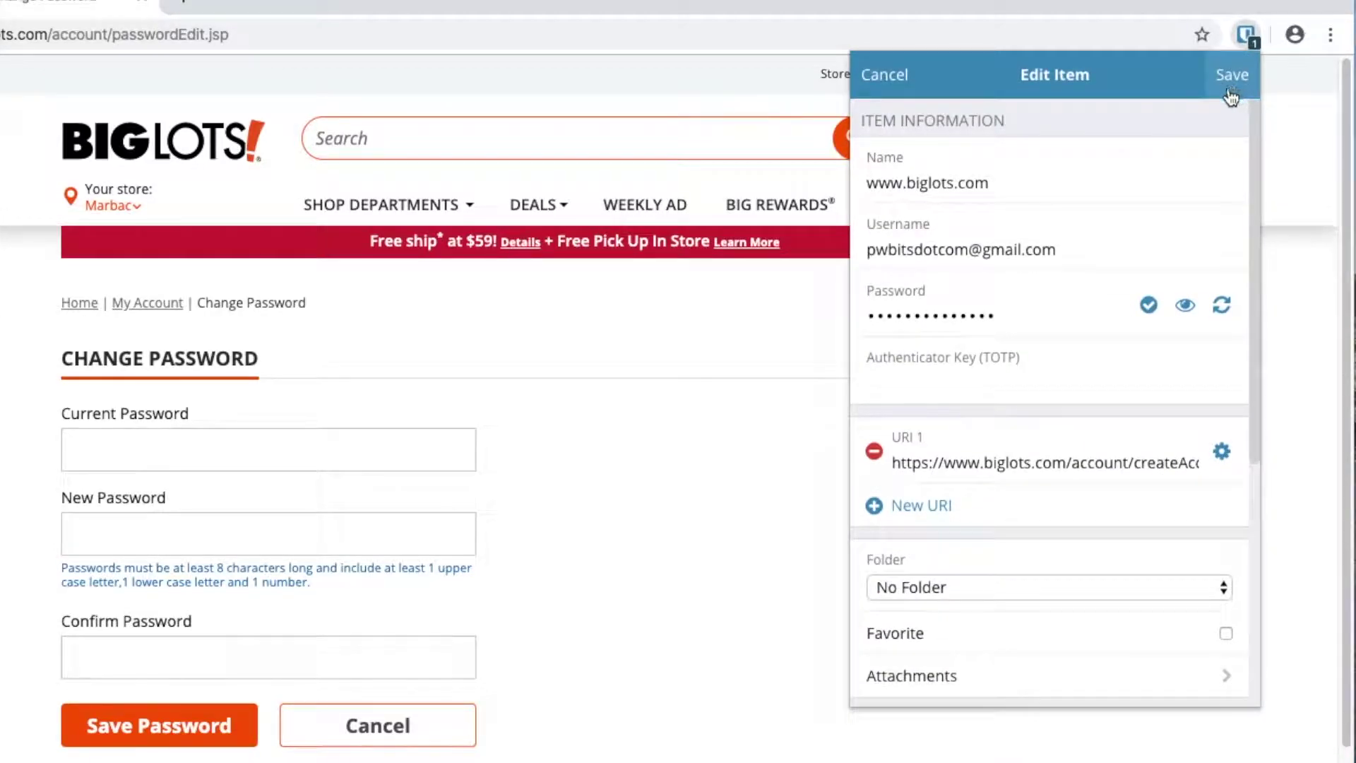
pyautogui.click(1220, 307)
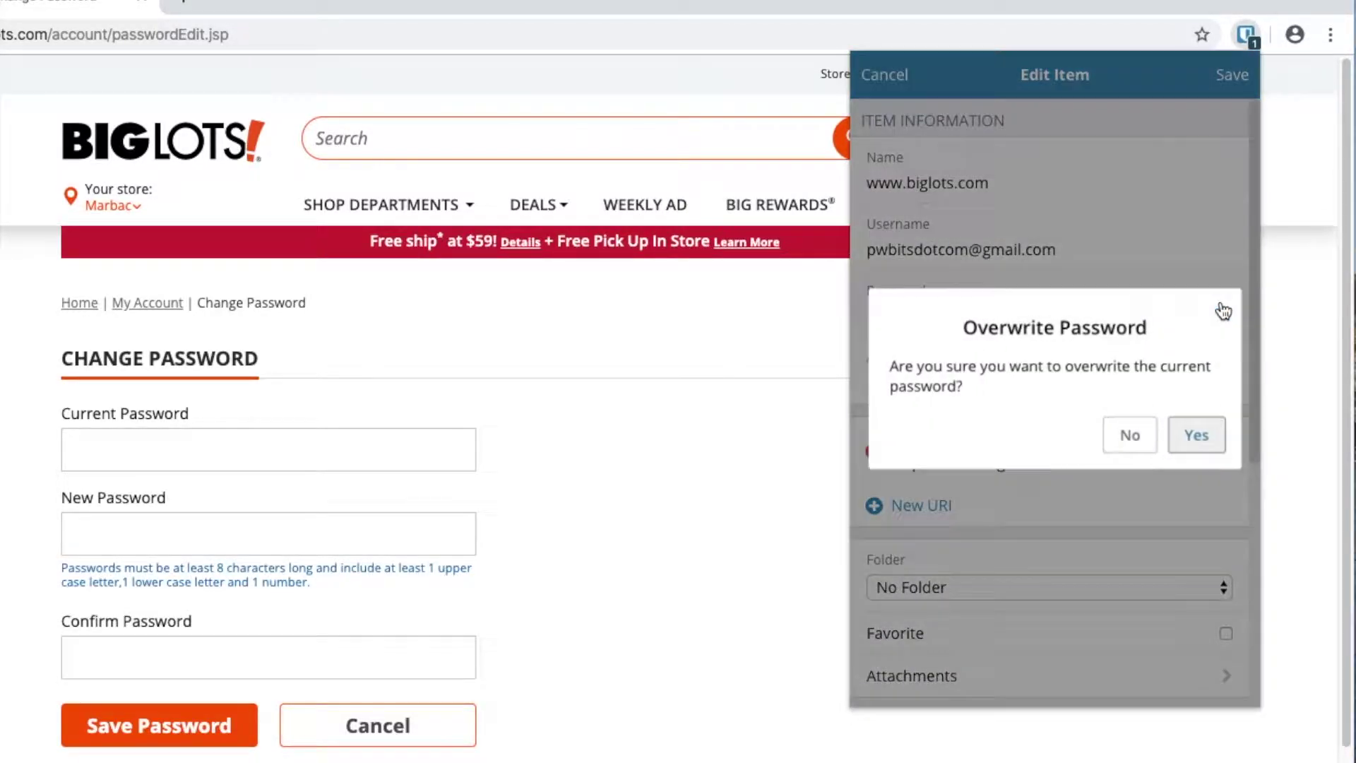
pyautogui.click(1204, 442)
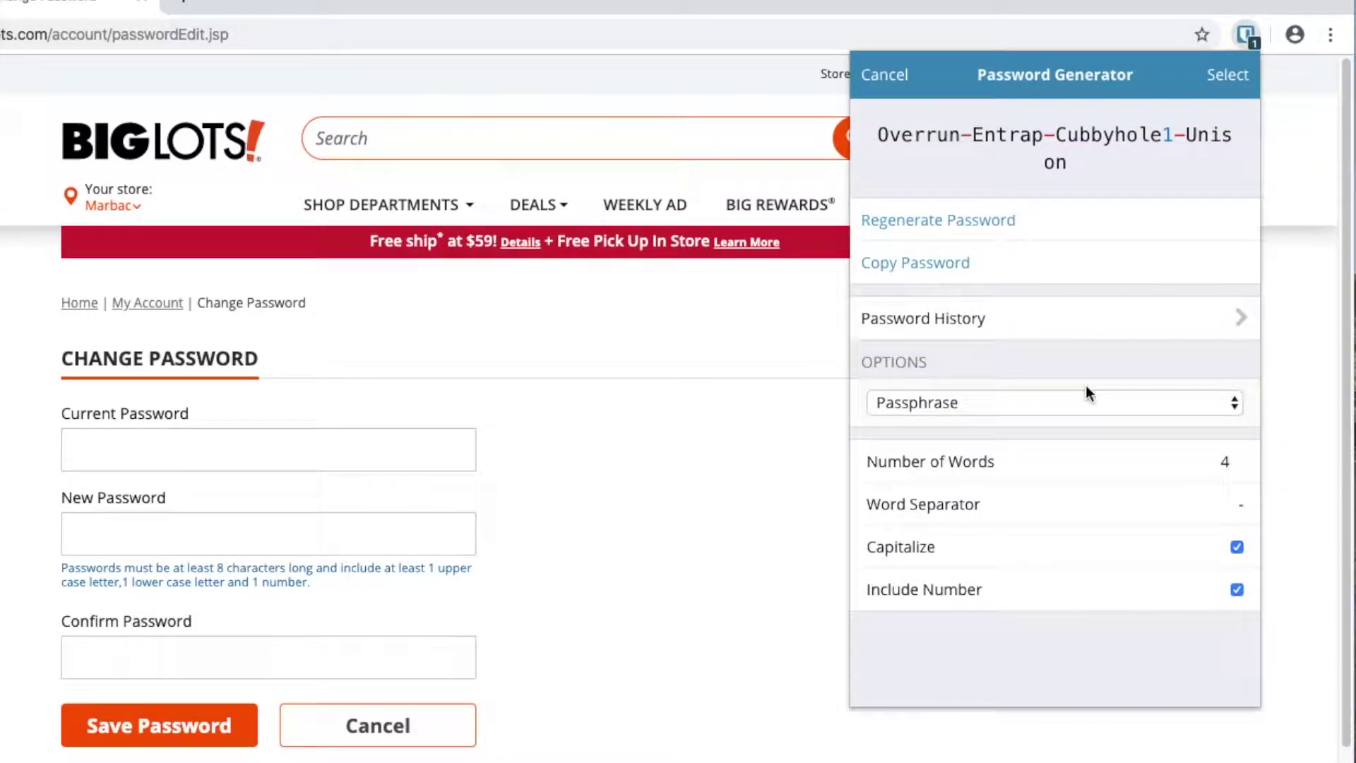
pyautogui.click(1062, 399)
pyautogui.click(1020, 381)
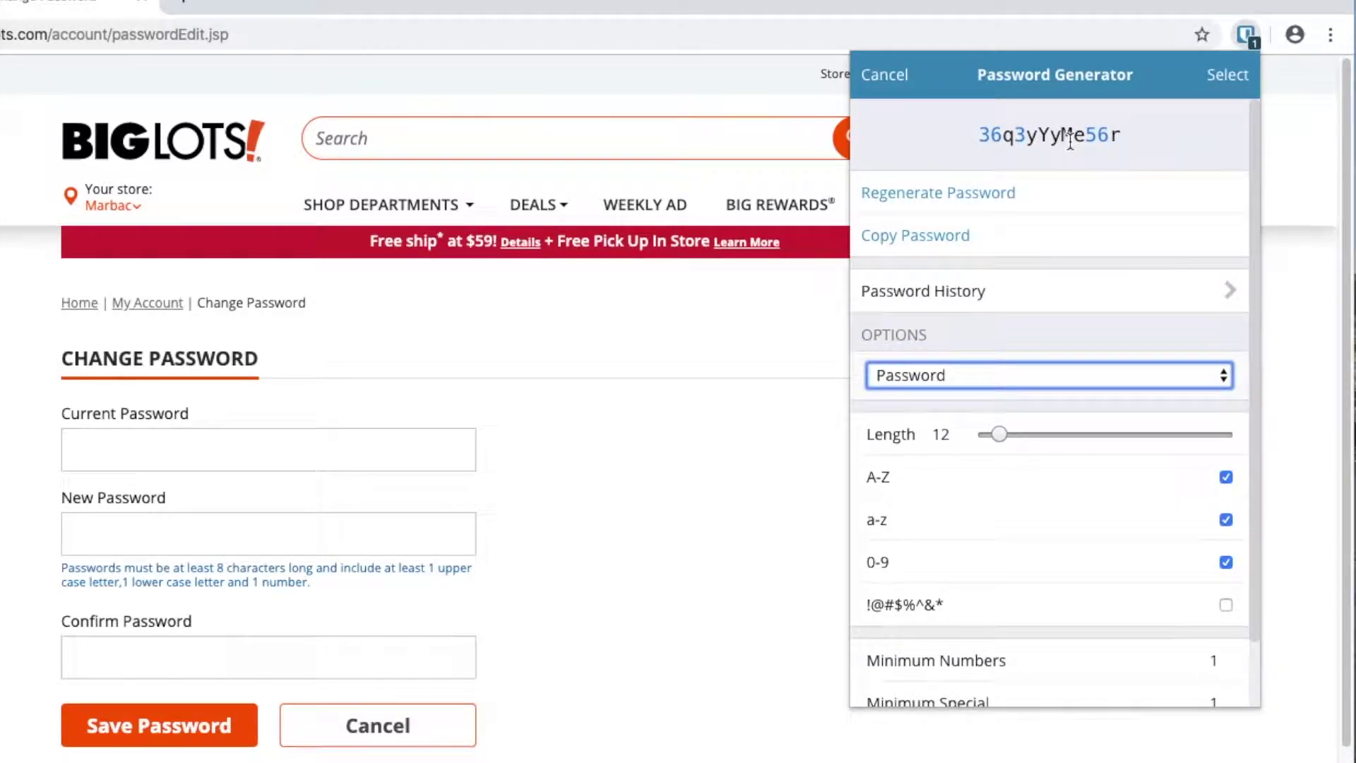
pyautogui.click(1232, 80)
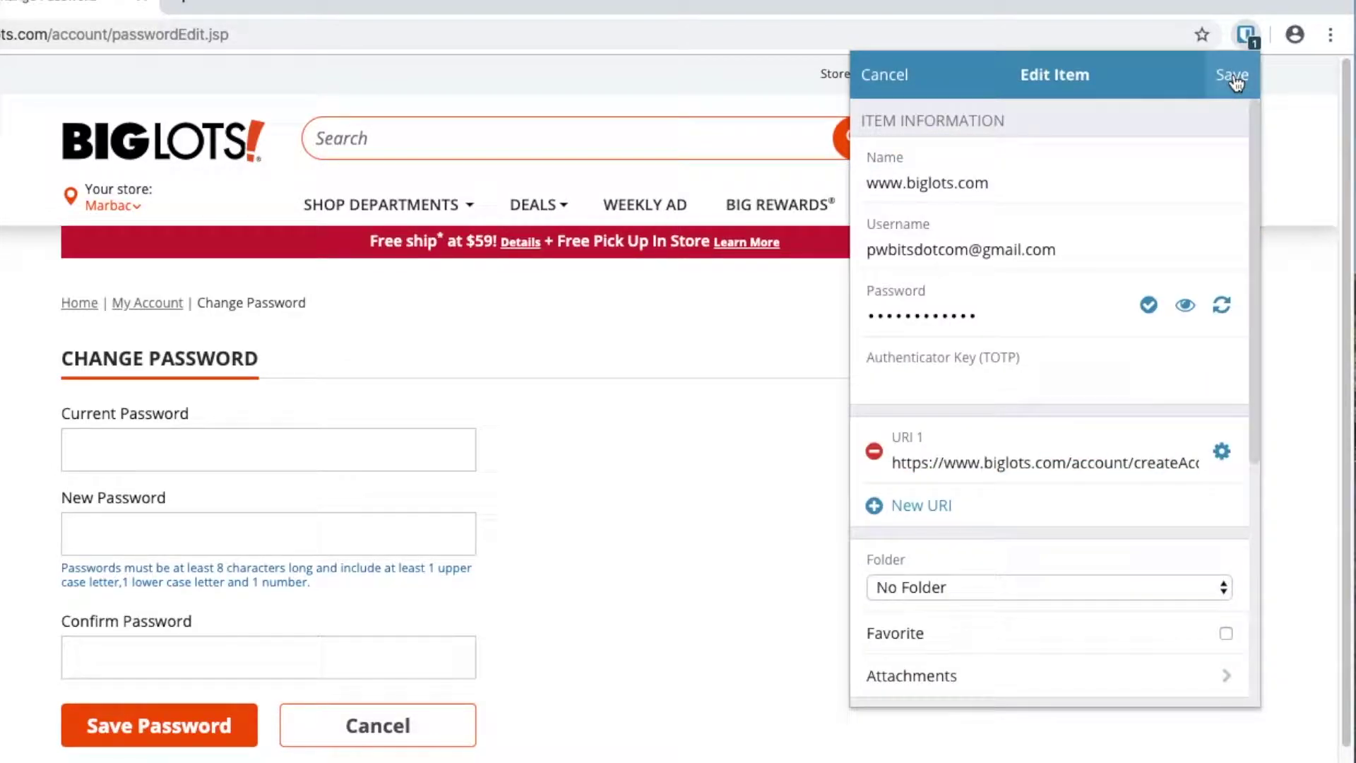
# - Save the login's new password, copy it, and paste it into New and Confirm Password
pyautogui.click(1233, 77)
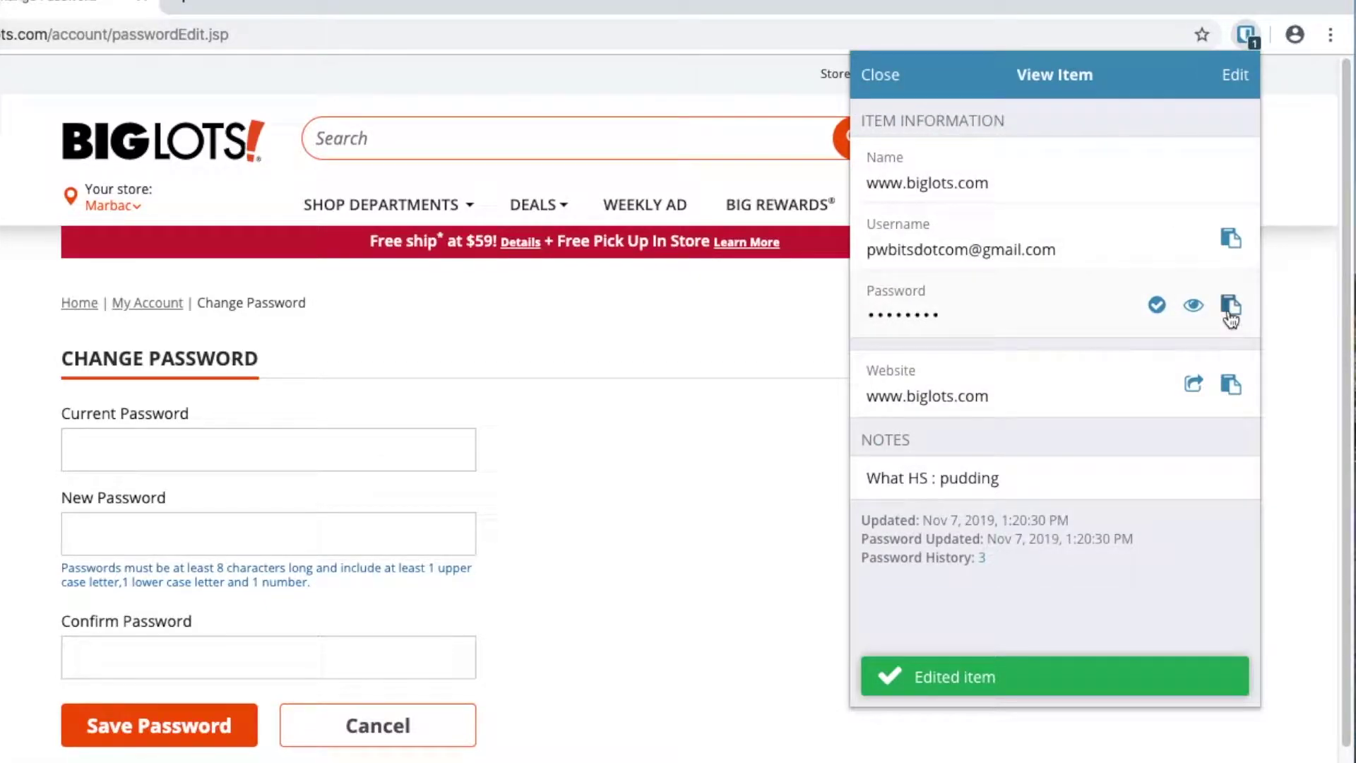
pyautogui.click(1230, 306)
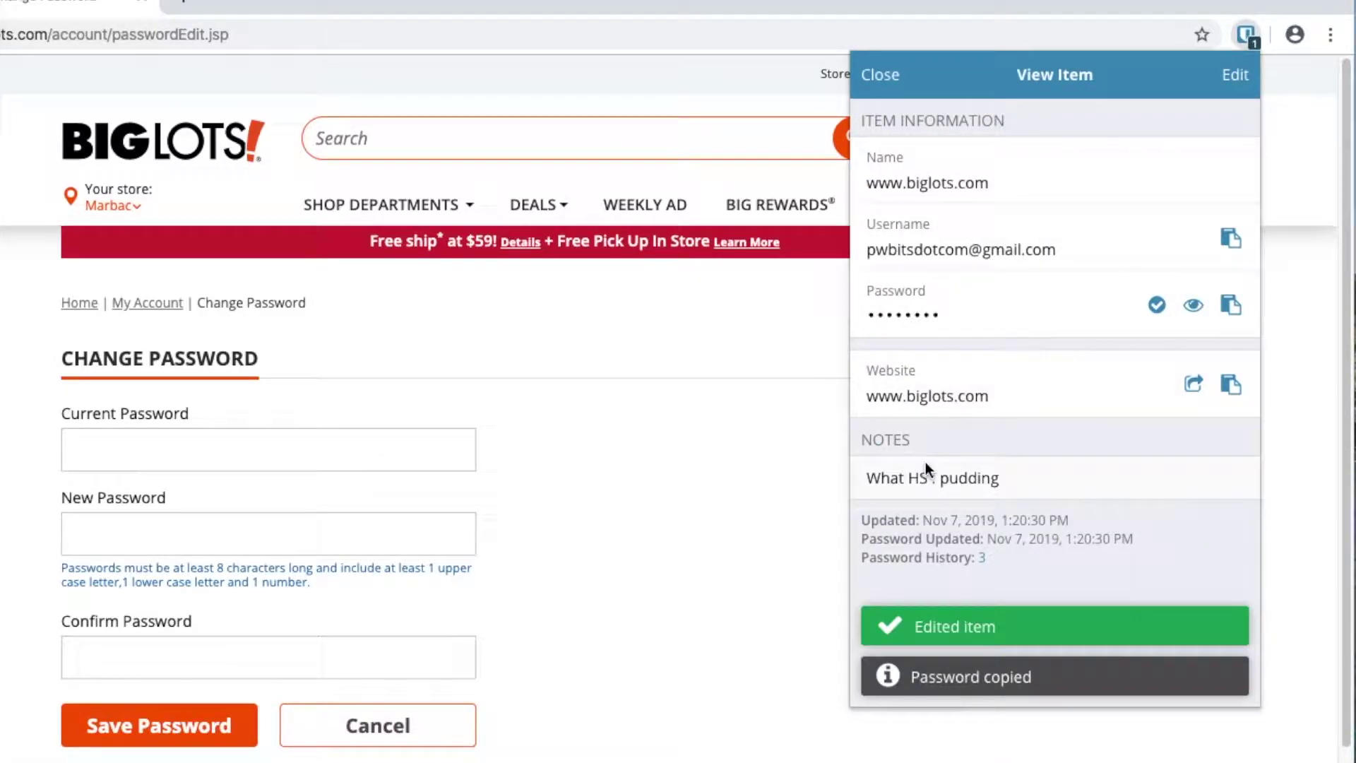
pyautogui.click(214, 532)
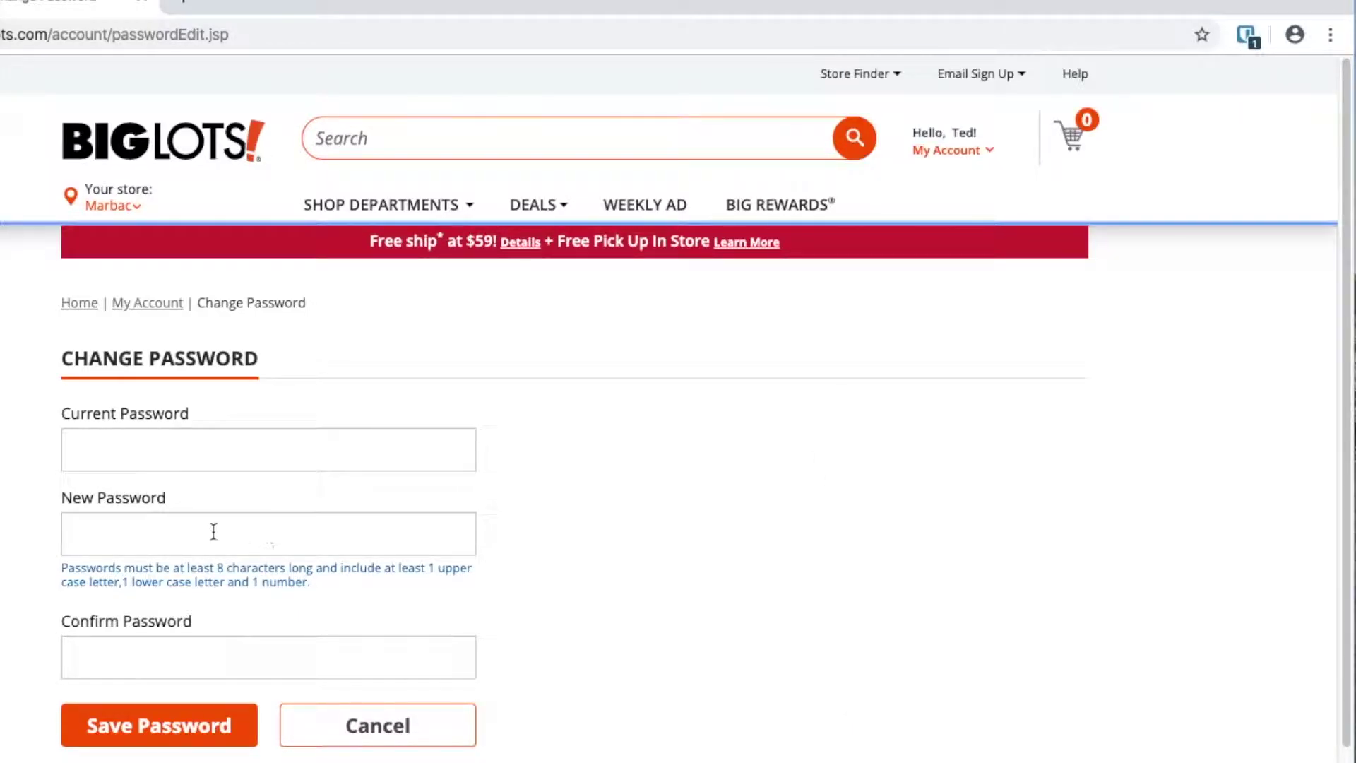
pyautogui.click(180, 538)
pyautogui.press('super+v')
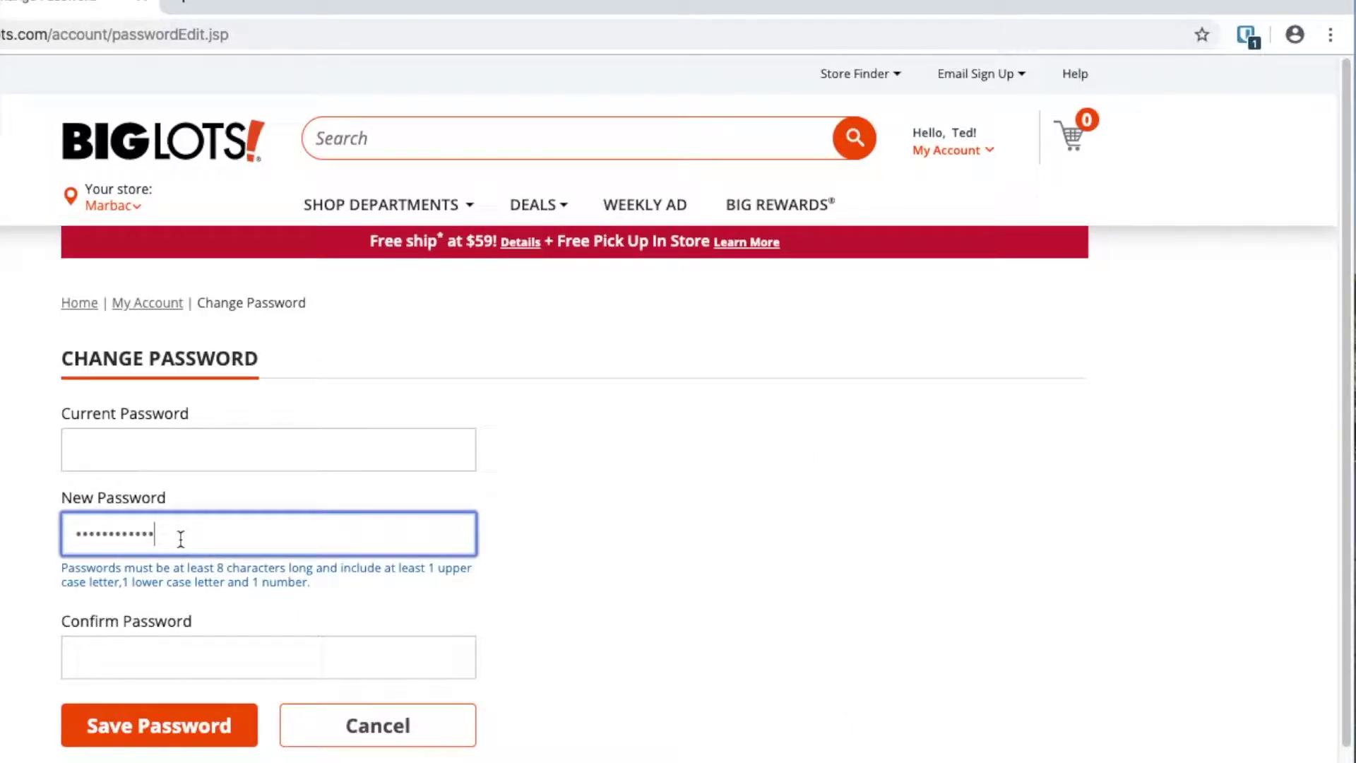
pyautogui.click(182, 648)
pyautogui.press('super+v')
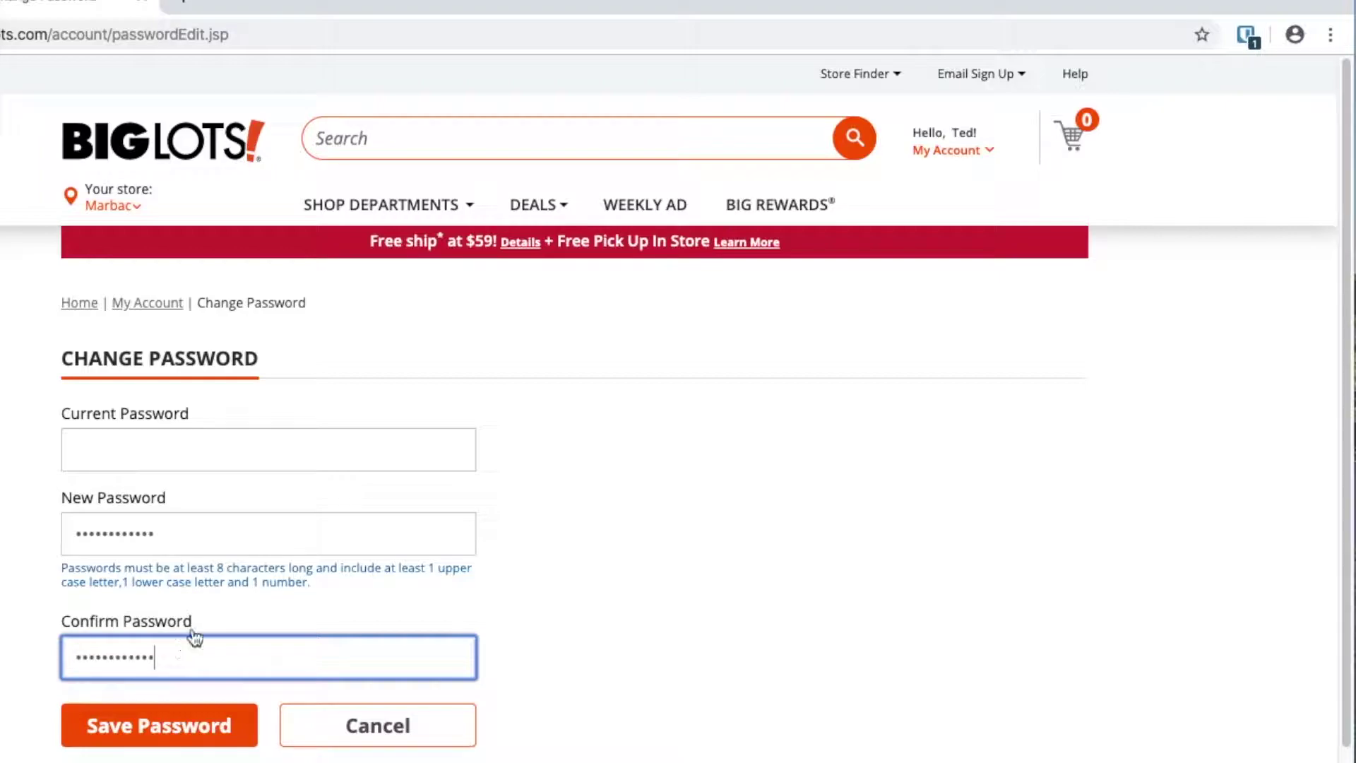
# - Append the same salt characters to both the New and Confirm Password fields
pyautogui.click(221, 532)
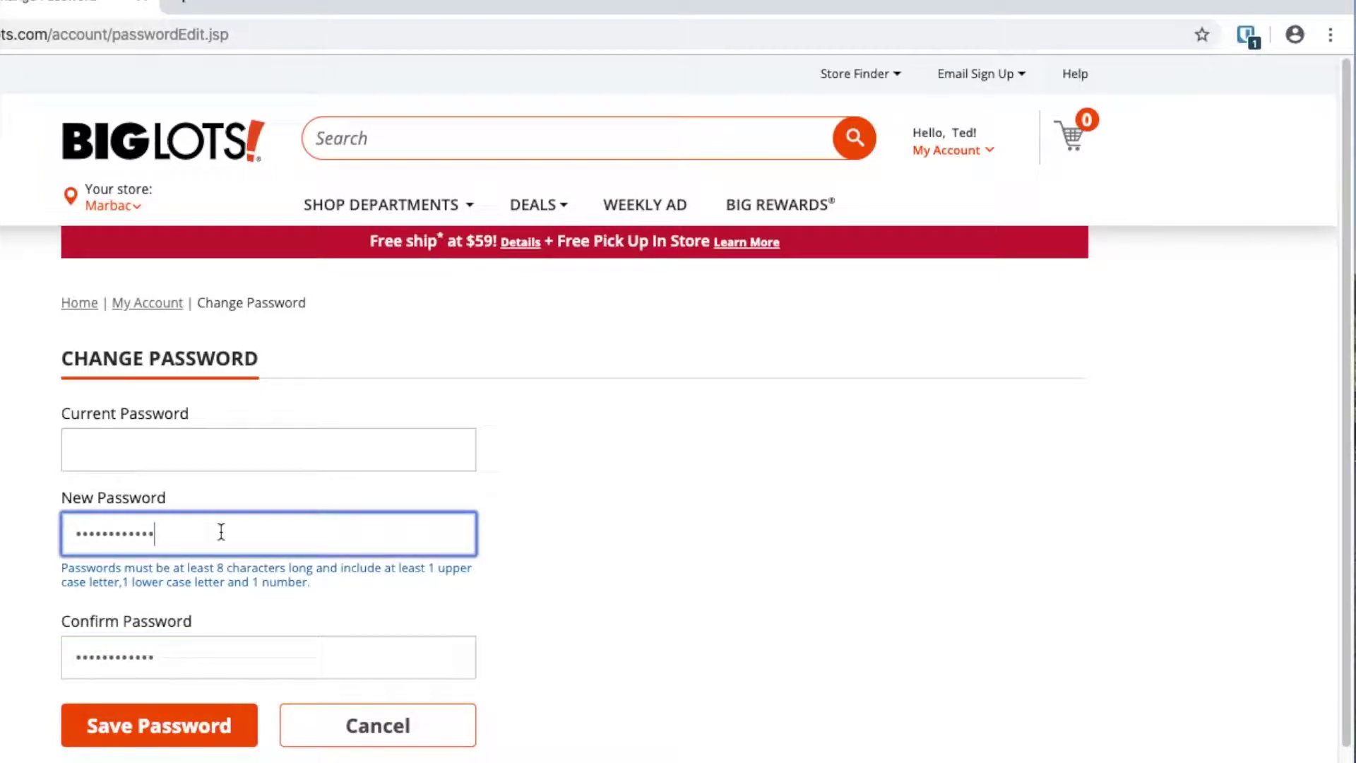
pyautogui.write('•••••')
pyautogui.click(283, 646)
pyautogui.write('••••')
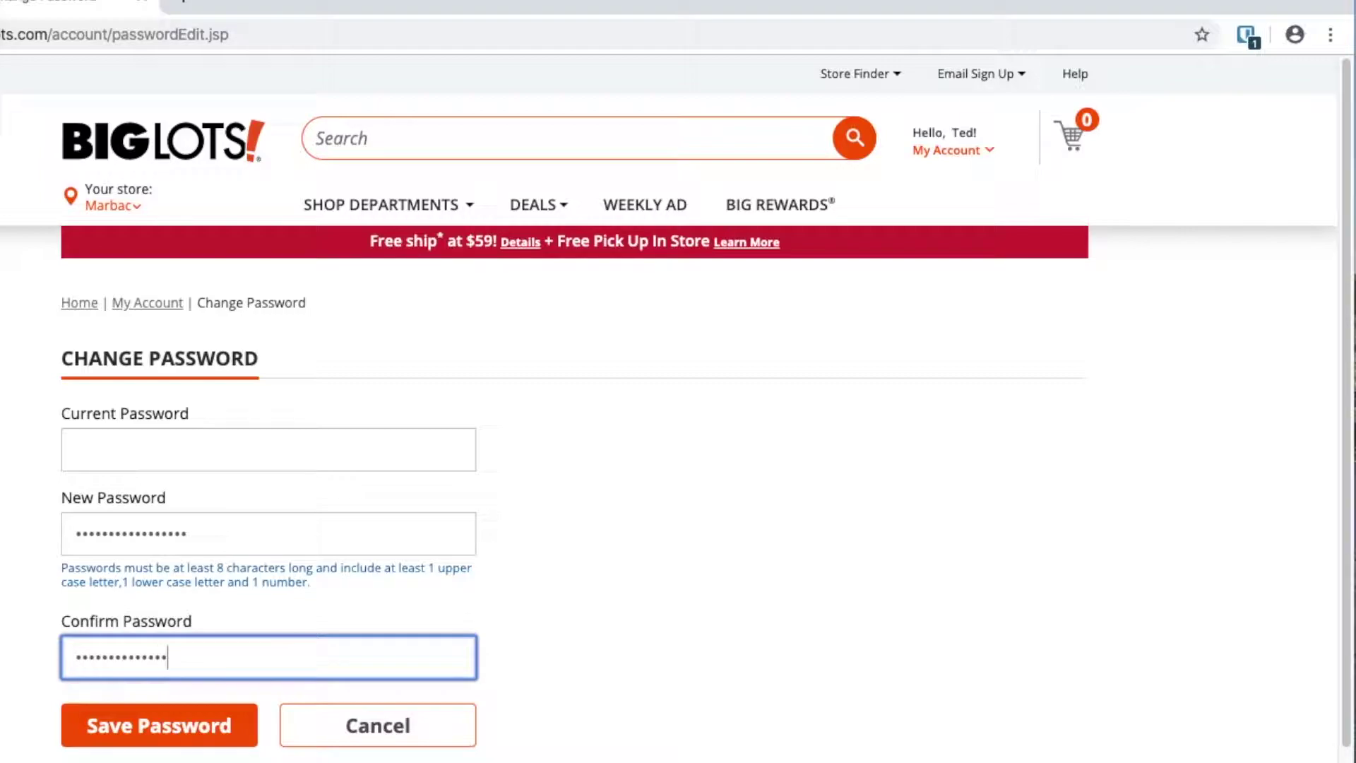
pyautogui.write('•')
pyautogui.click(303, 460)
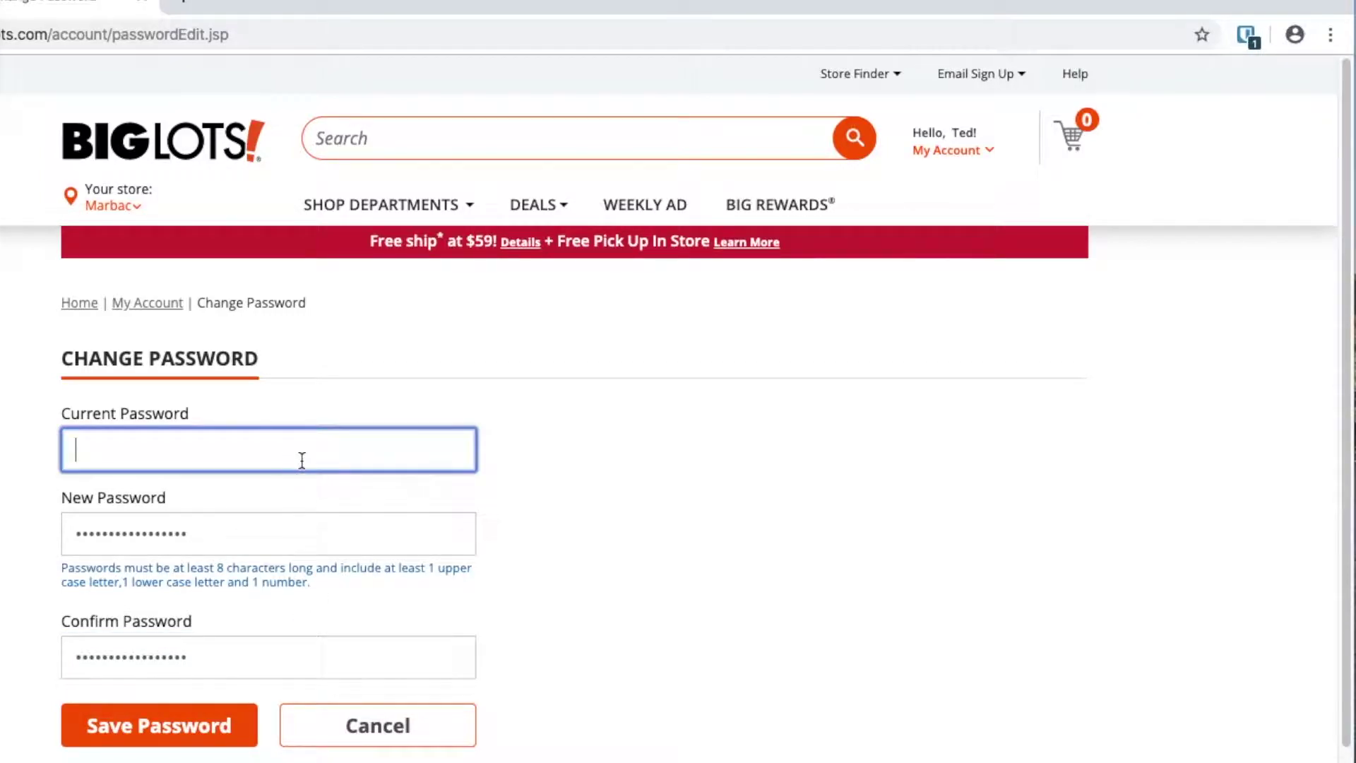
# - Paste the most recent password from the login's history into Current Password and submit the change
pyautogui.click(1244, 36)
pyautogui.click(1180, 165)
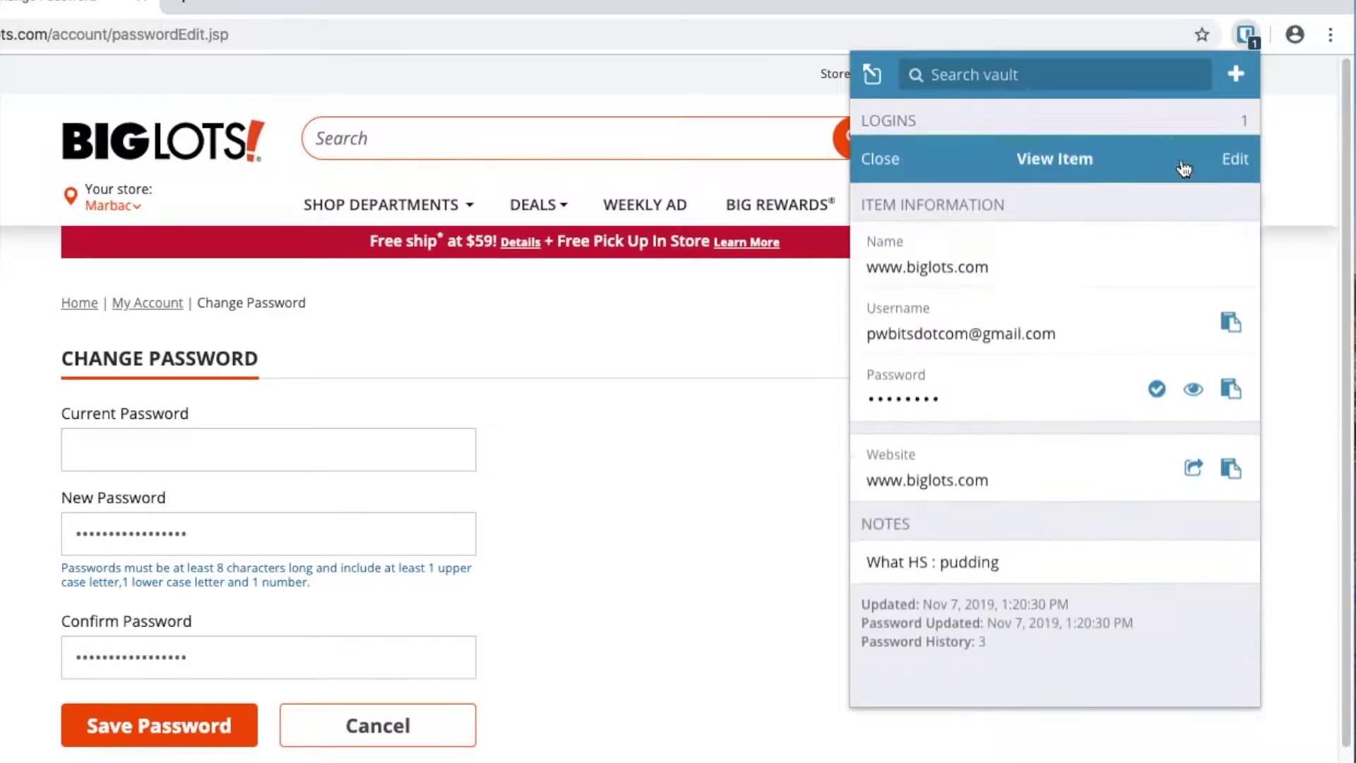
pyautogui.click(981, 558)
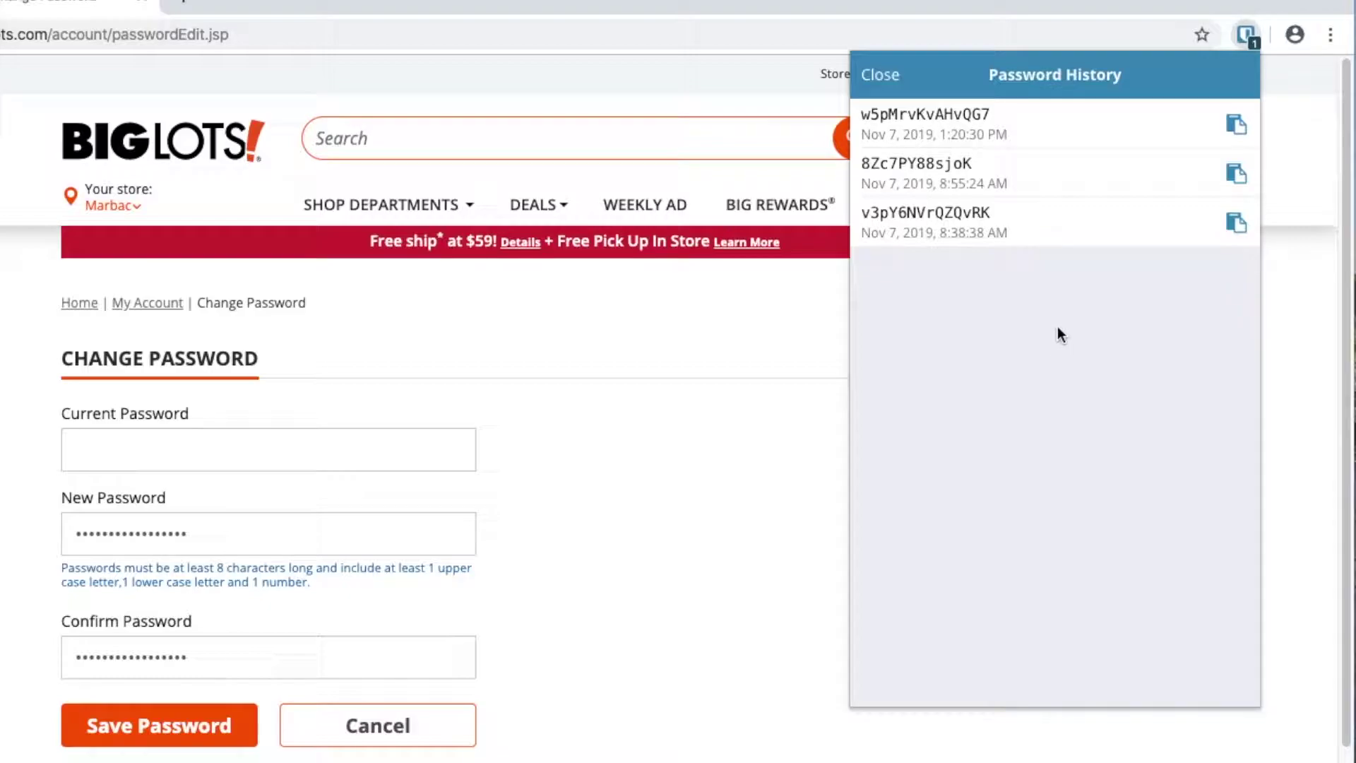
pyautogui.click(1236, 125)
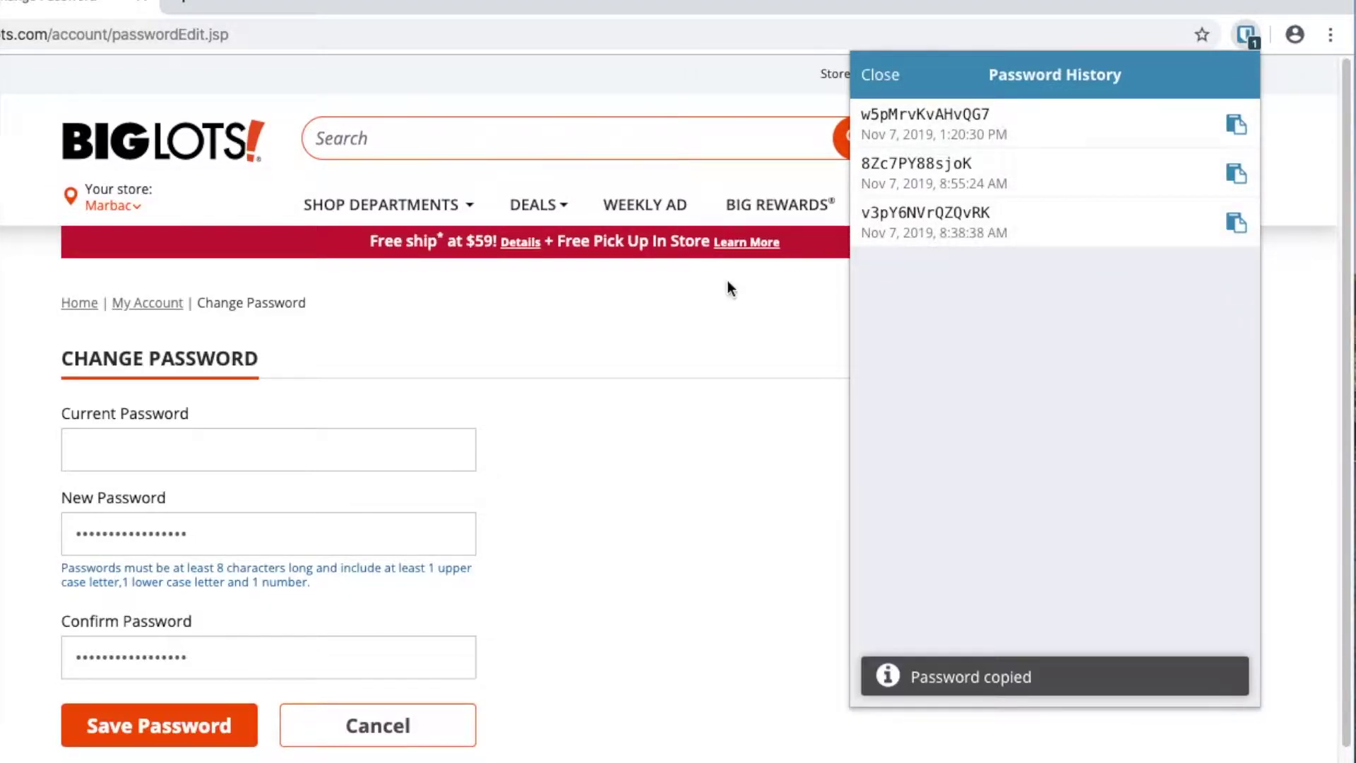
pyautogui.click(368, 450)
pyautogui.press('super+v')
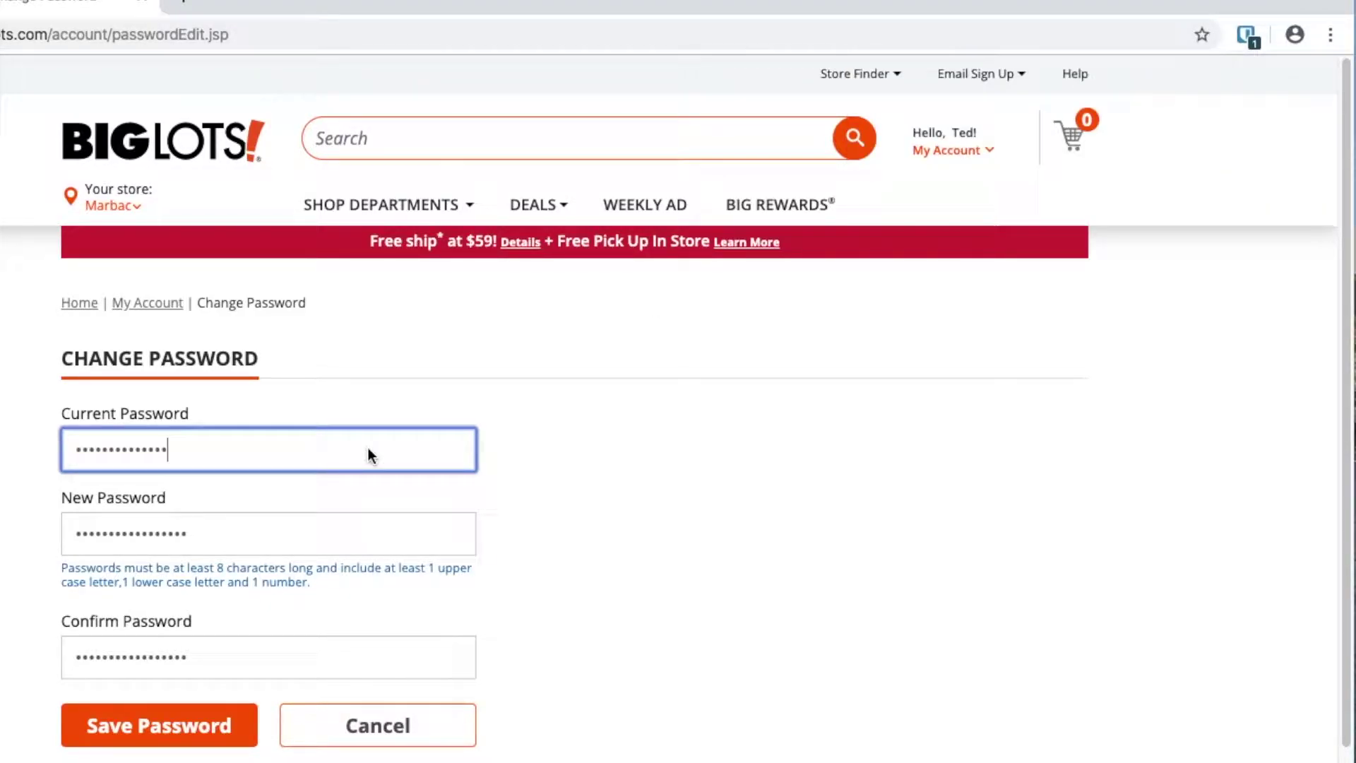
pyautogui.click(178, 725)
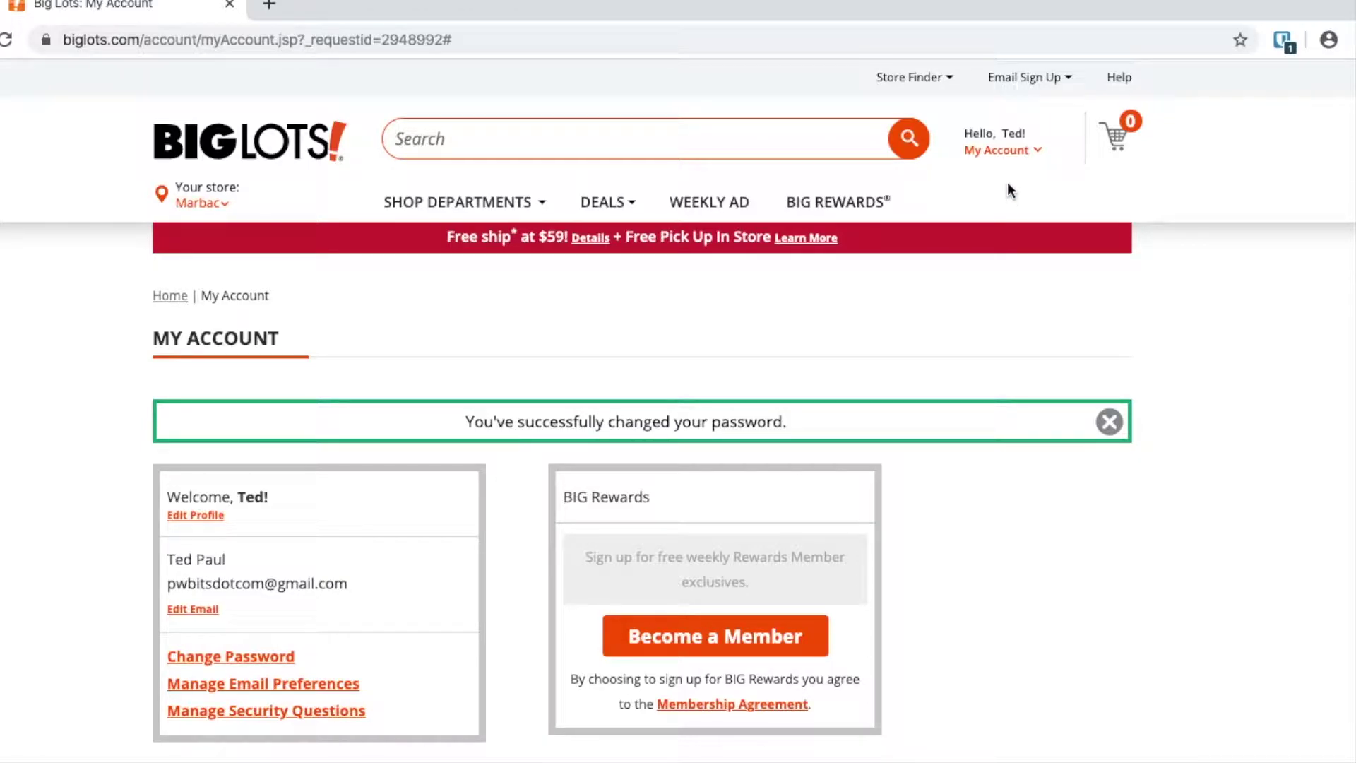
# - Sign out of Big Lots, then view the biglots.com login's revealed password in Bitwarden
pyautogui.click(999, 150)
pyautogui.click(1017, 291)
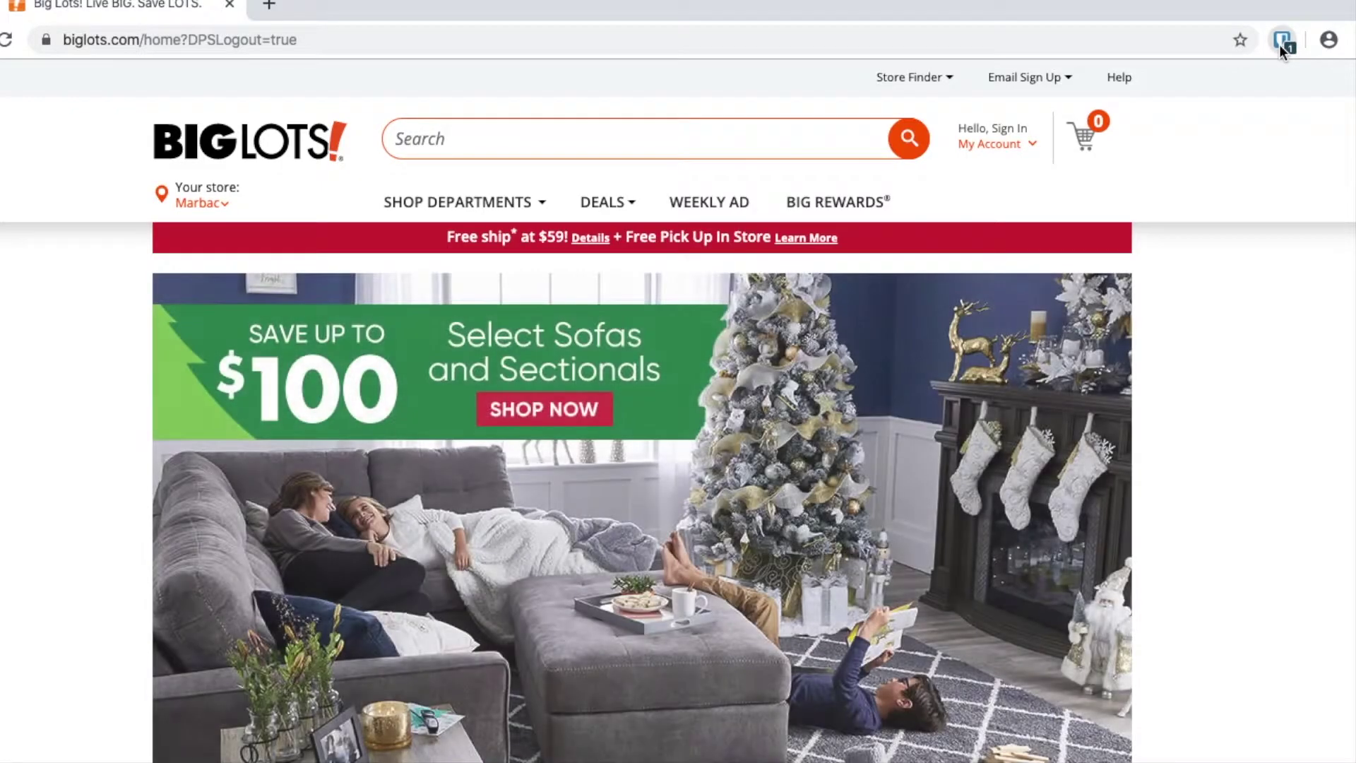
pyautogui.click(1280, 46)
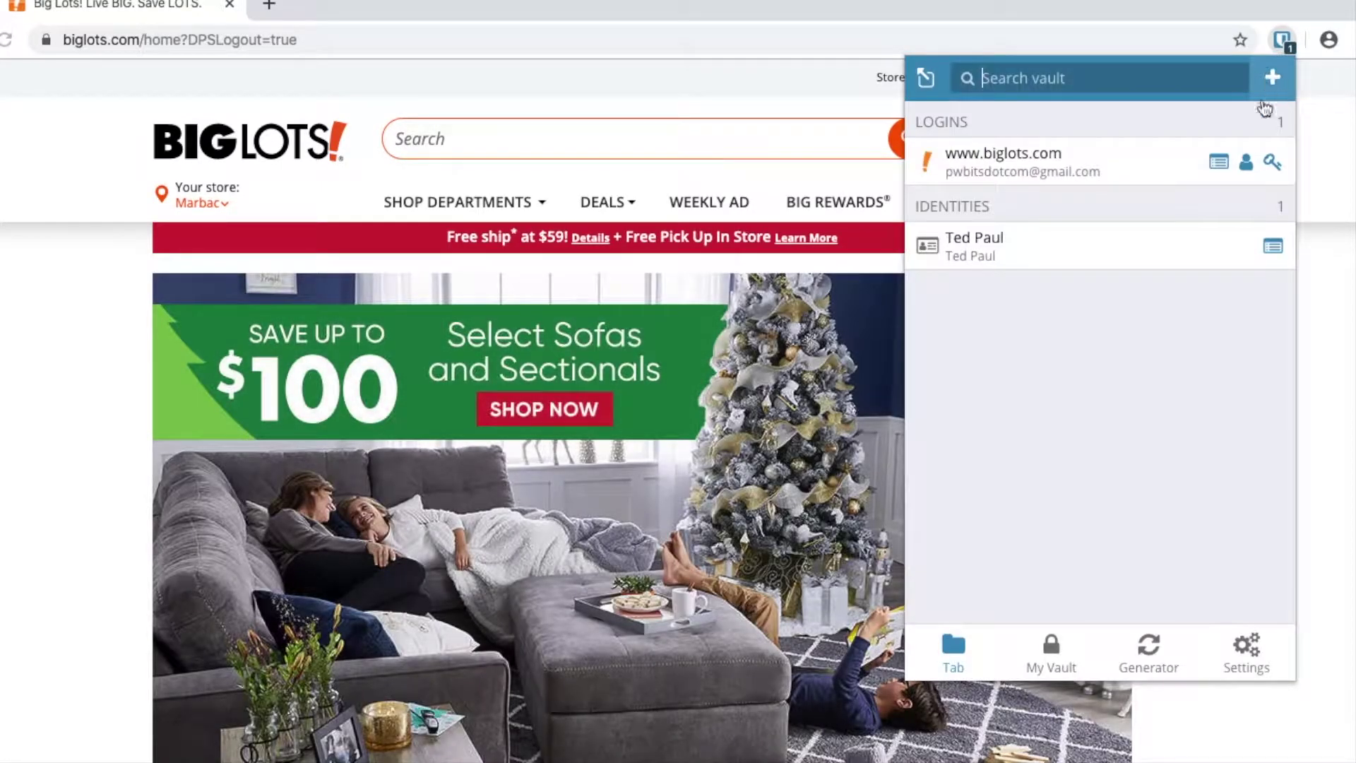
pyautogui.click(1219, 164)
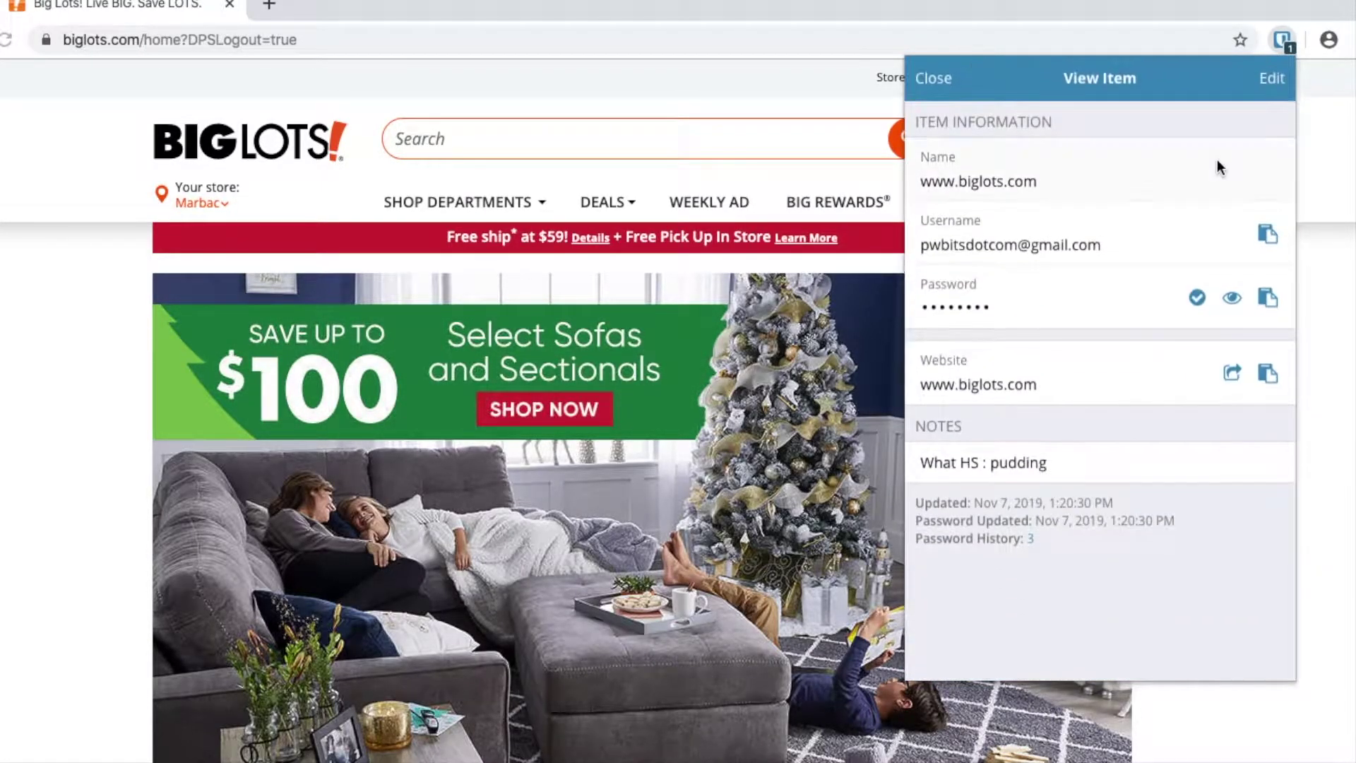
pyautogui.click(1233, 301)
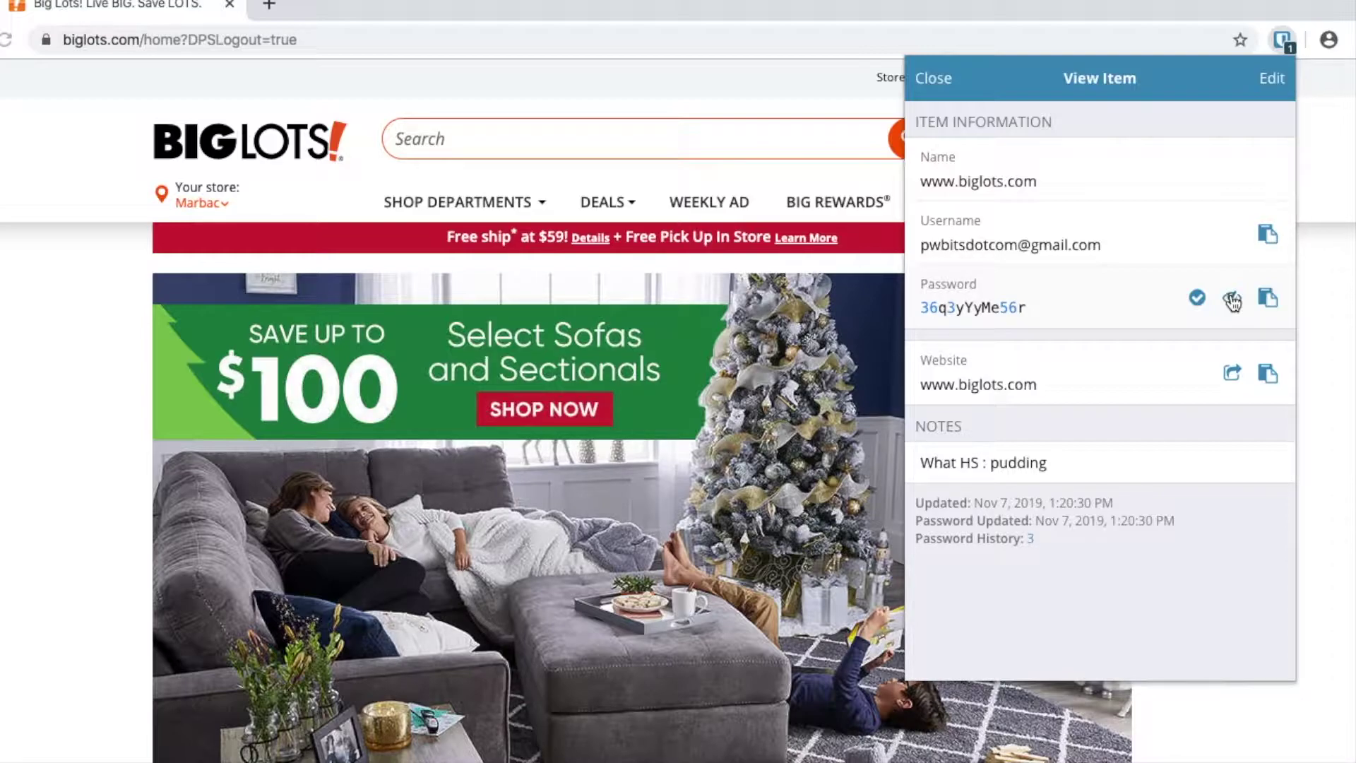
pyautogui.click(1264, 689)
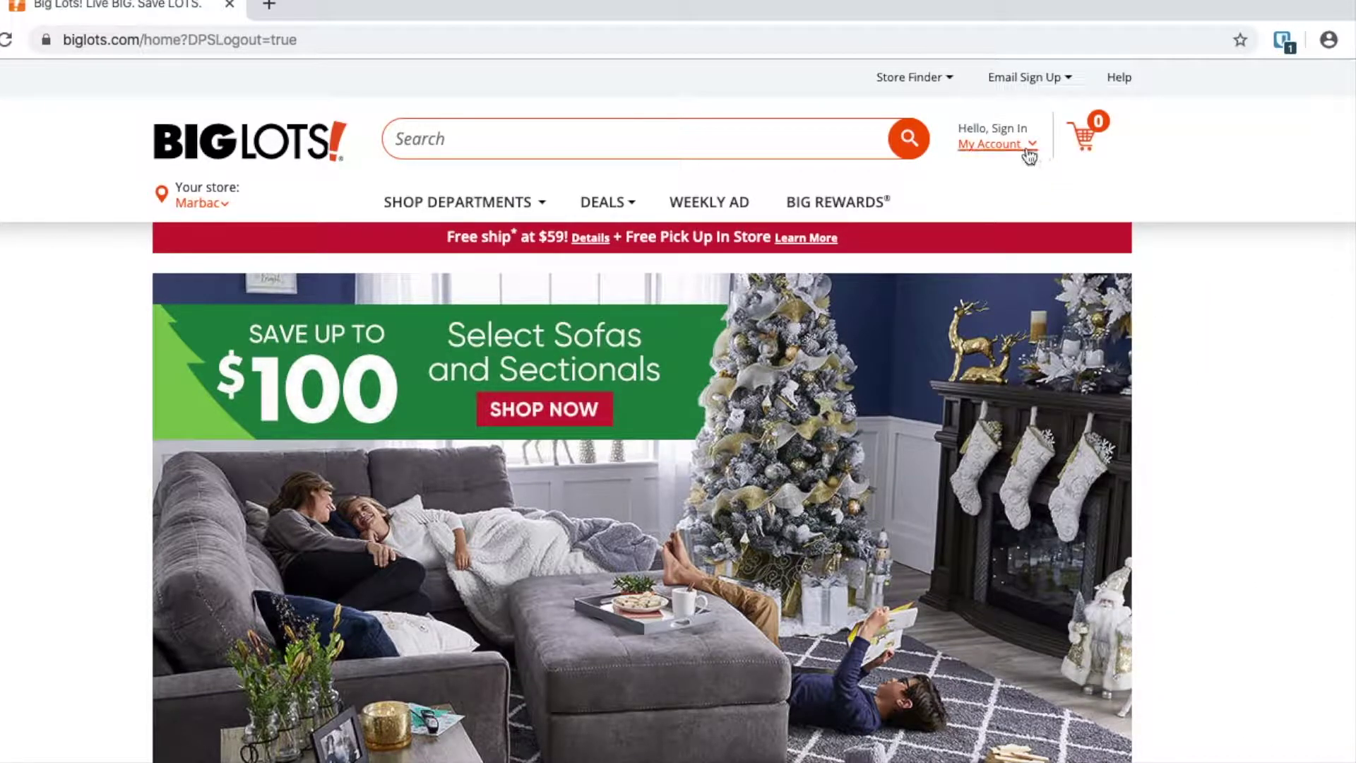
# - Try signing in on the account page with the autofilled biglots.com login
pyautogui.moveTo(1027, 154)
pyautogui.click(1025, 182)
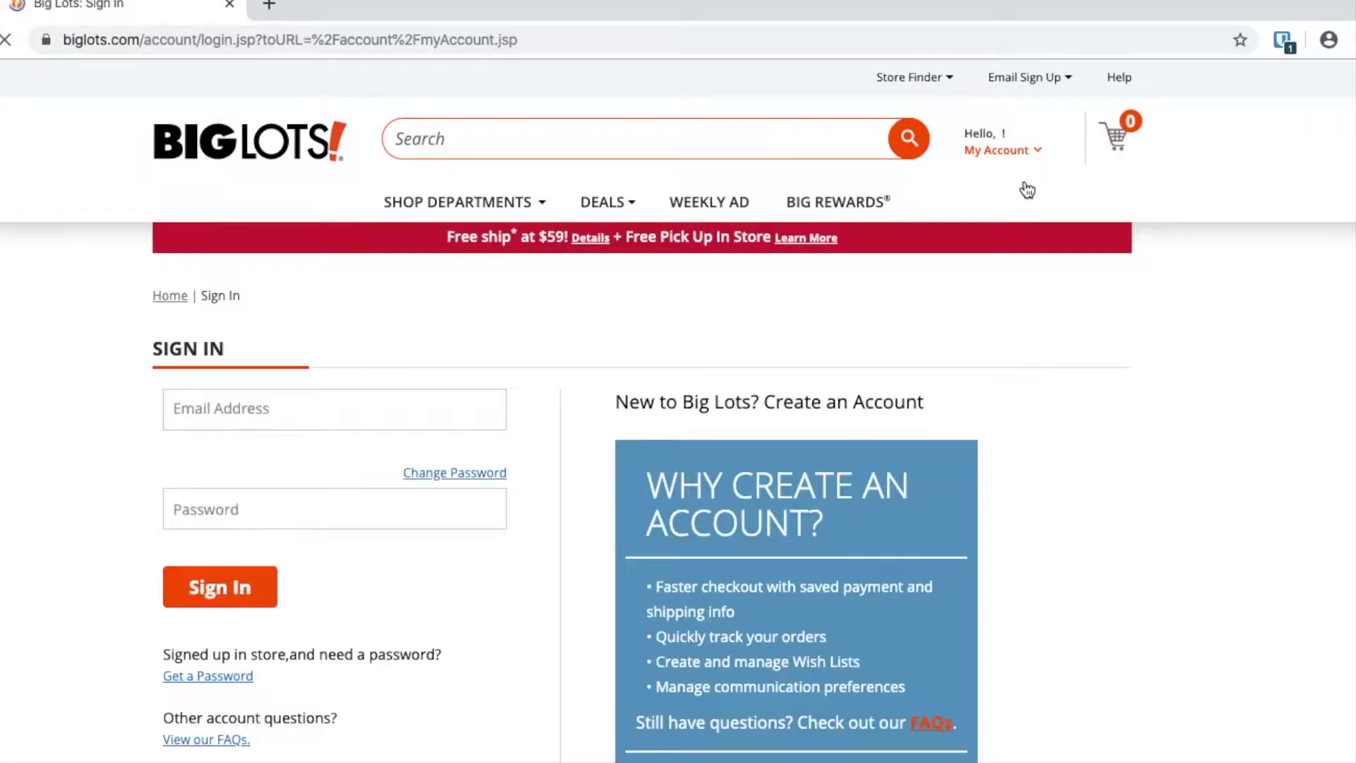
pyautogui.click(1280, 43)
pyautogui.click(1065, 157)
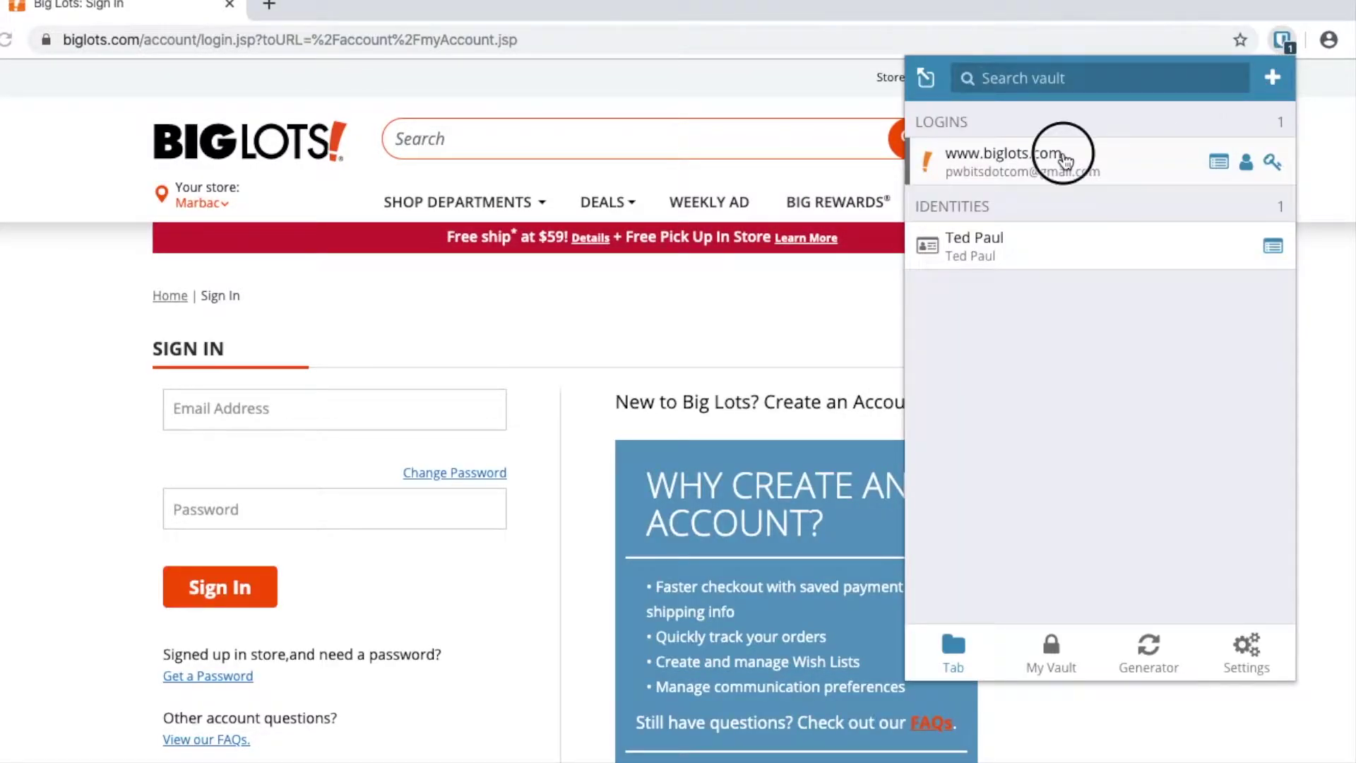
pyautogui.click(240, 595)
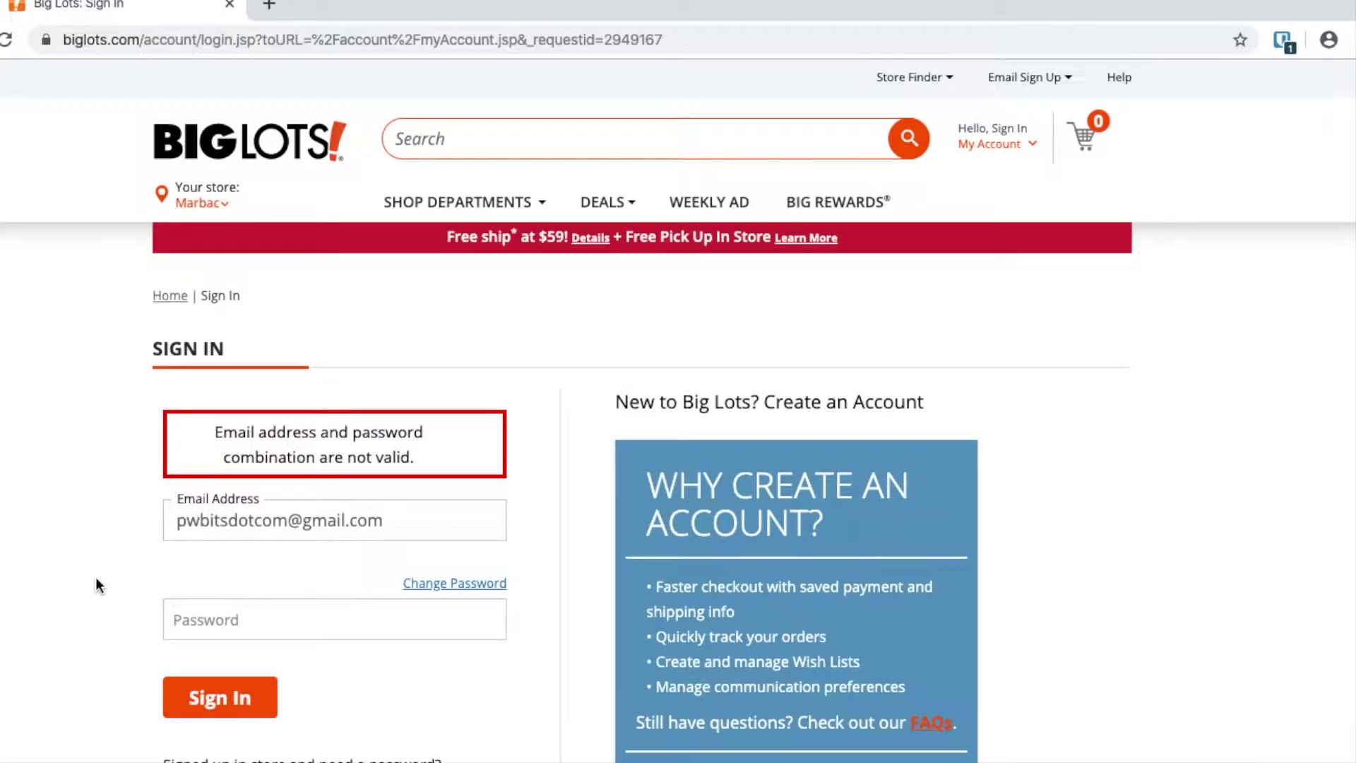
# - Sign in with the saved password plus the salt and dismiss the update-password prompt
pyautogui.click(1283, 41)
pyautogui.click(1036, 159)
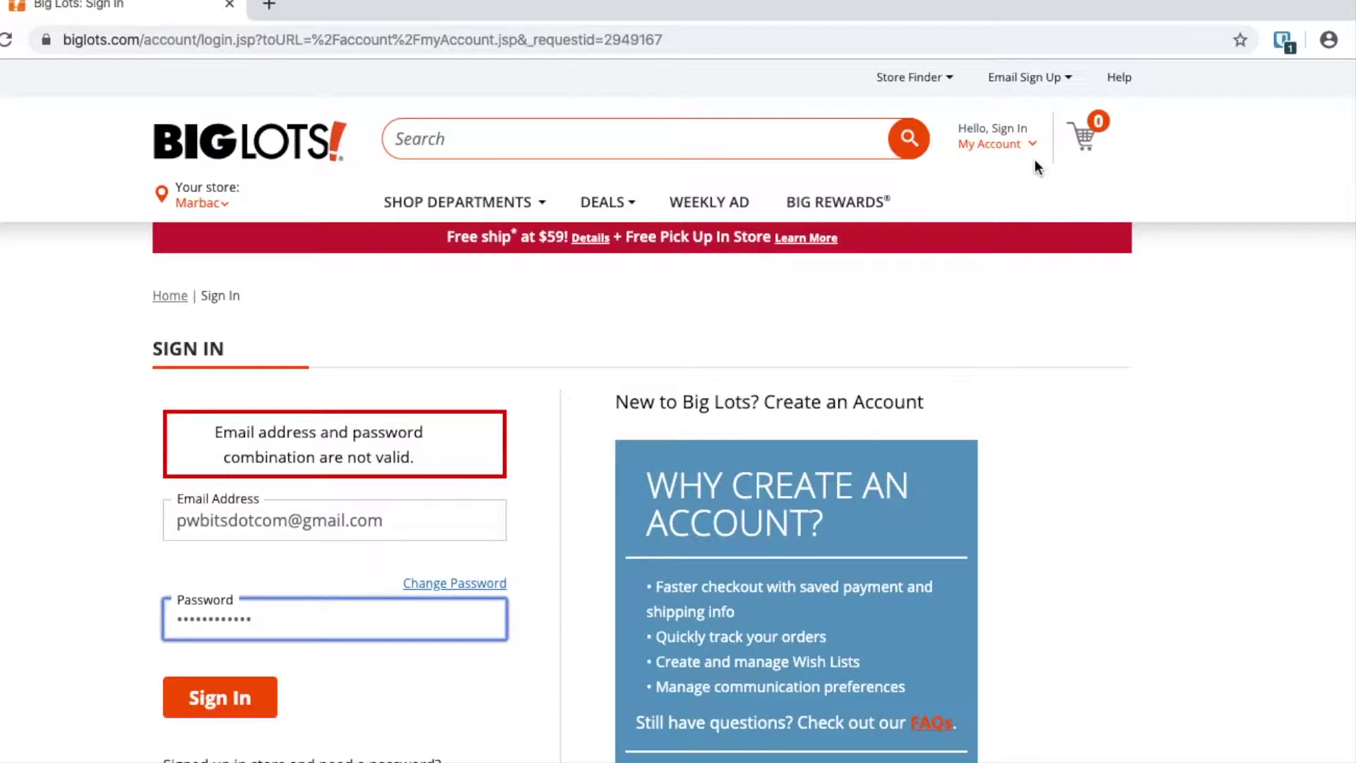
pyautogui.write('•••••')
pyautogui.click(240, 699)
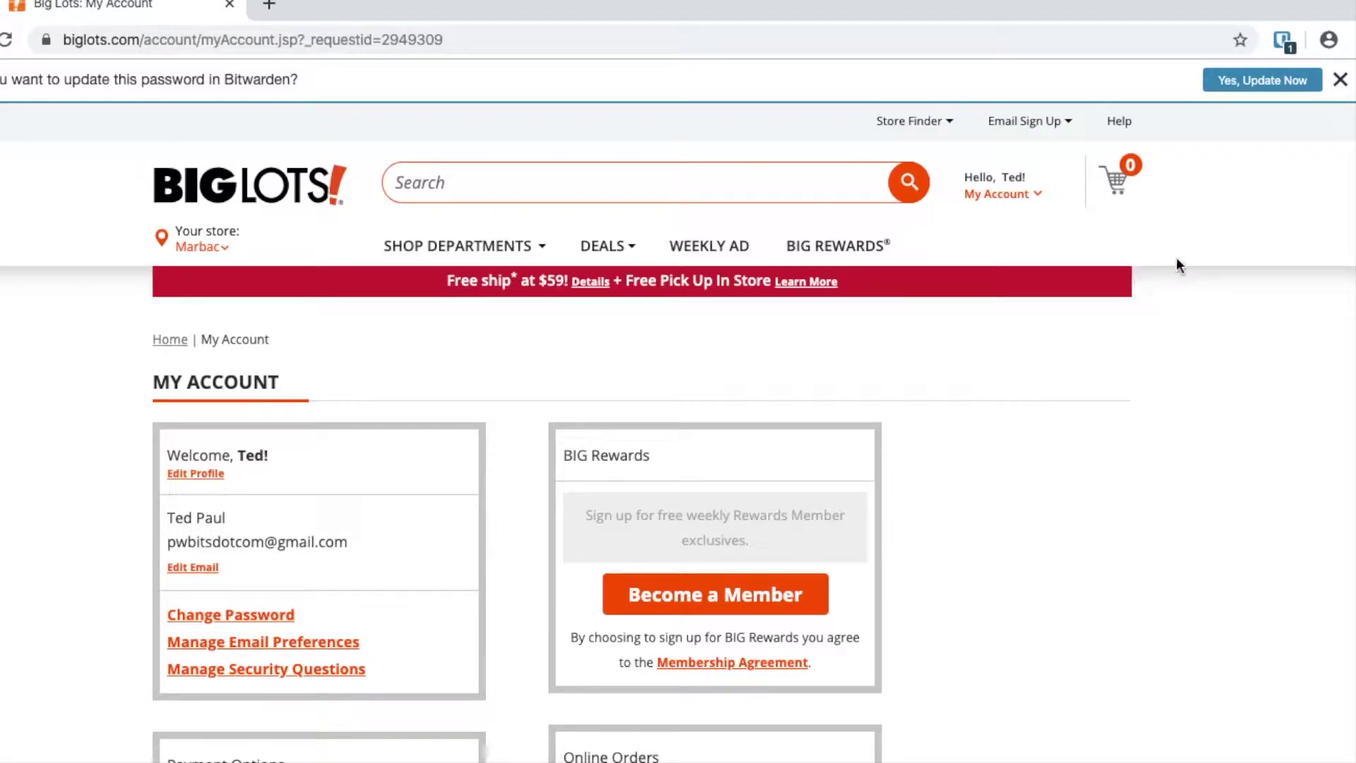
pyautogui.click(1340, 80)
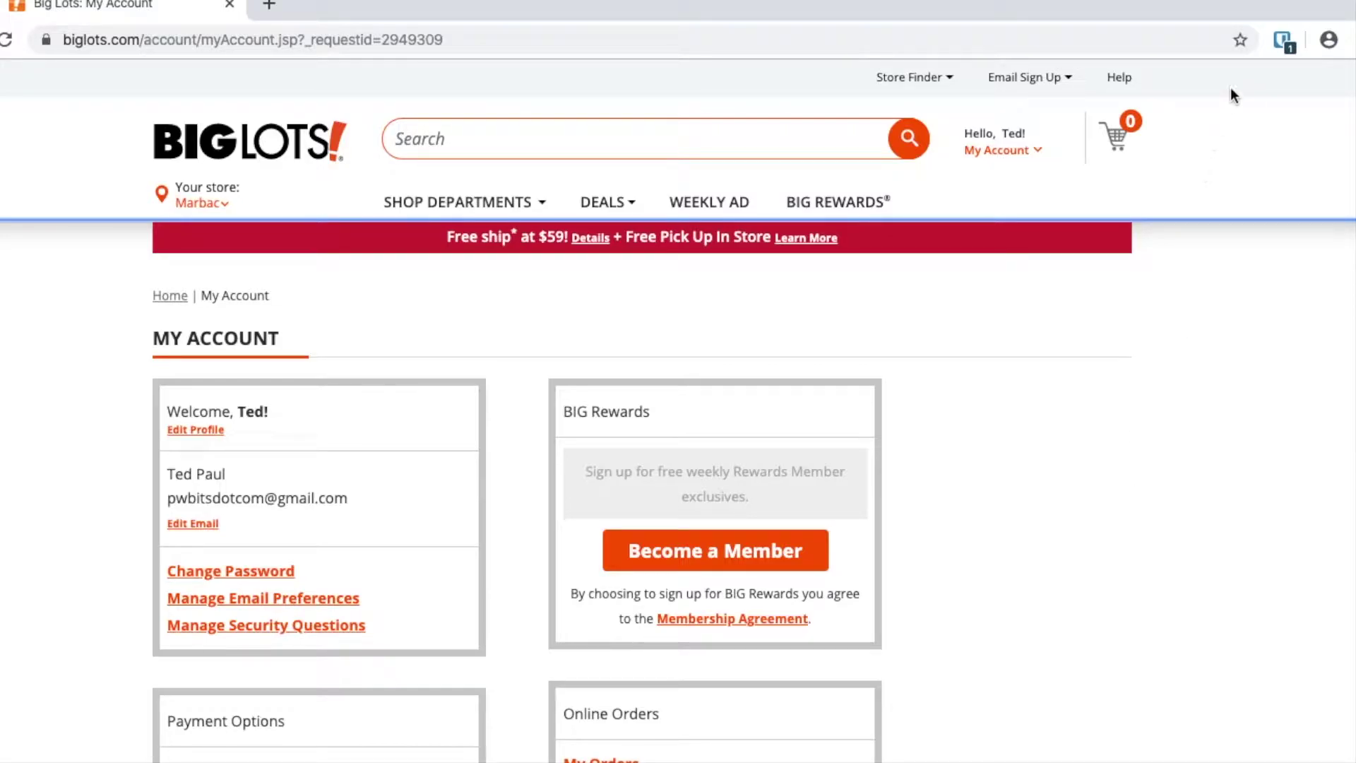
# - Open the Bitwarden vault list over the My Account page
pyautogui.click(1274, 47)
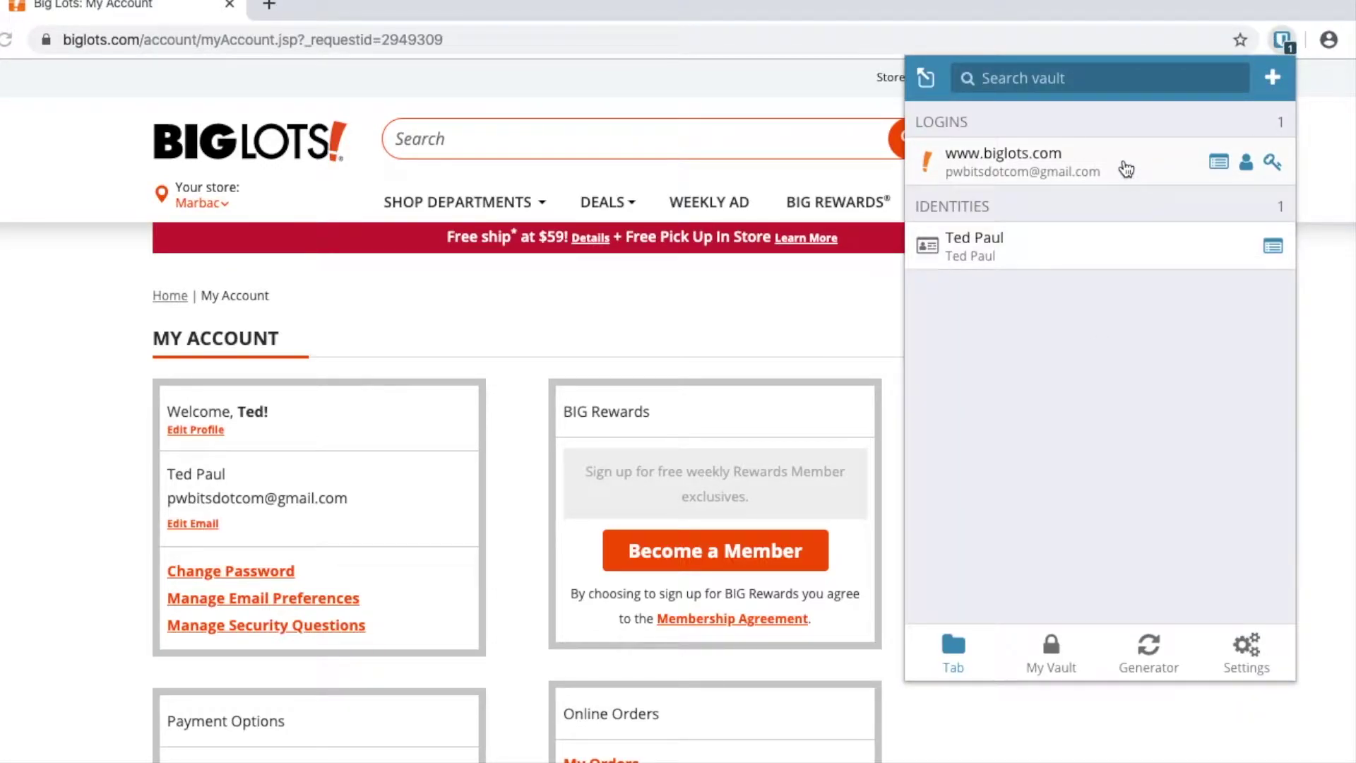
# - Open the biglots.com login, reveal its password, and start editing it
pyautogui.click(1220, 163)
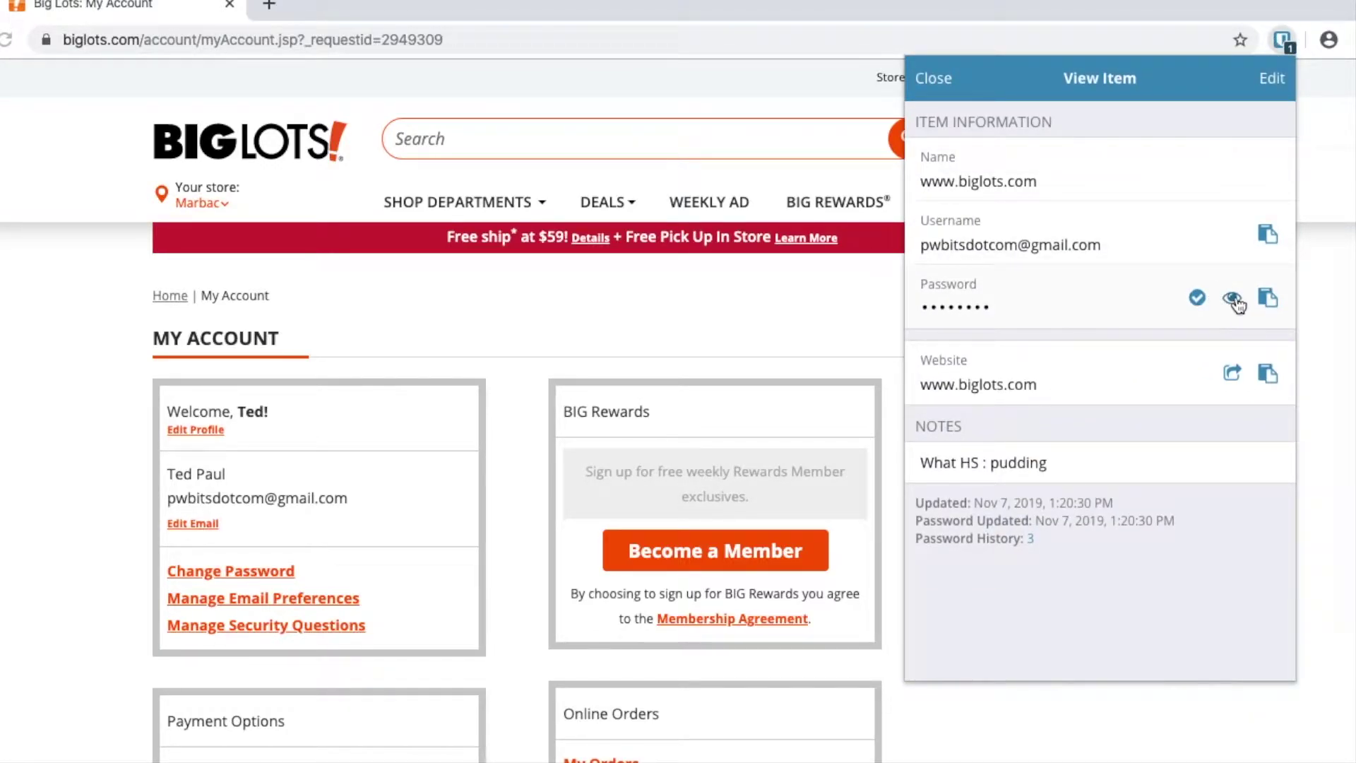
pyautogui.click(1231, 298)
pyautogui.click(1272, 77)
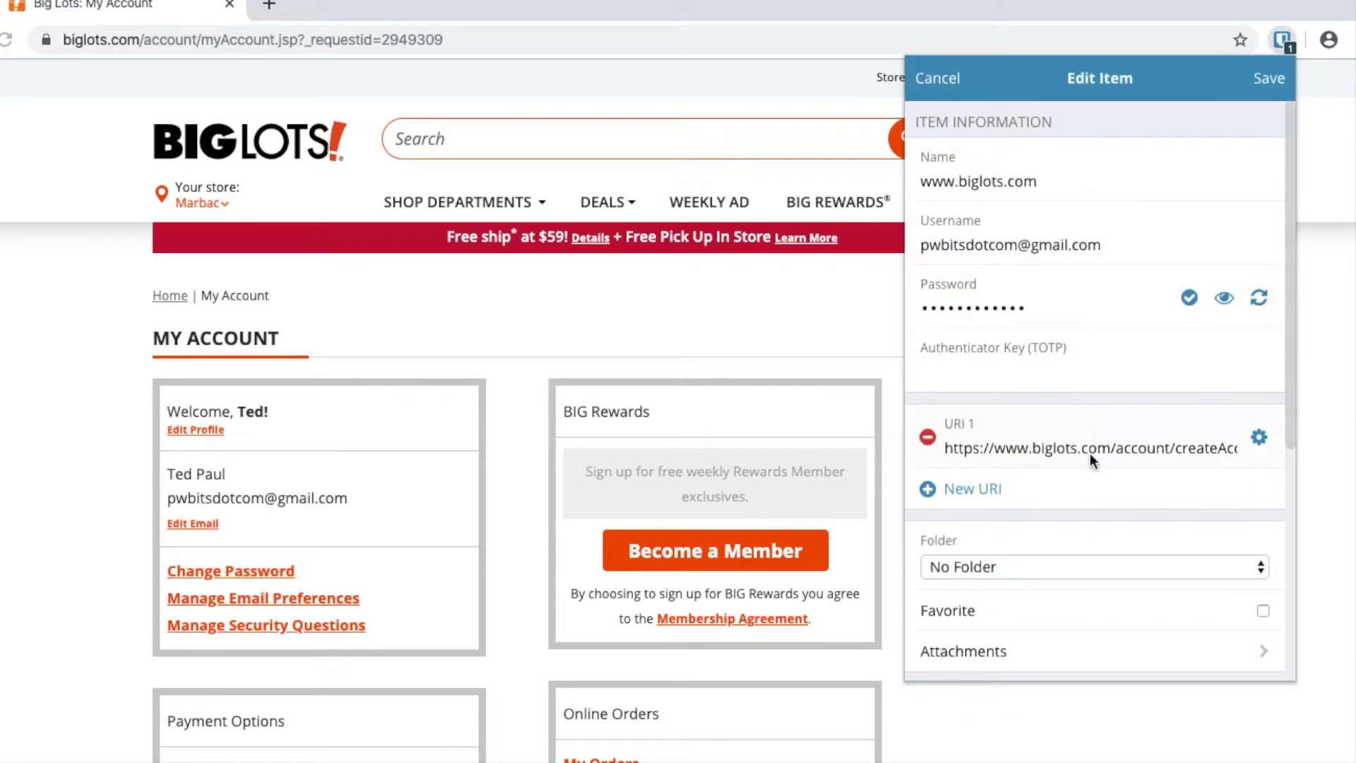
# - Add a '(Salt)' line above the existing note in the login's Notes
pyautogui.scroll(-5, 1037, 590)
pyautogui.click(1105, 348)
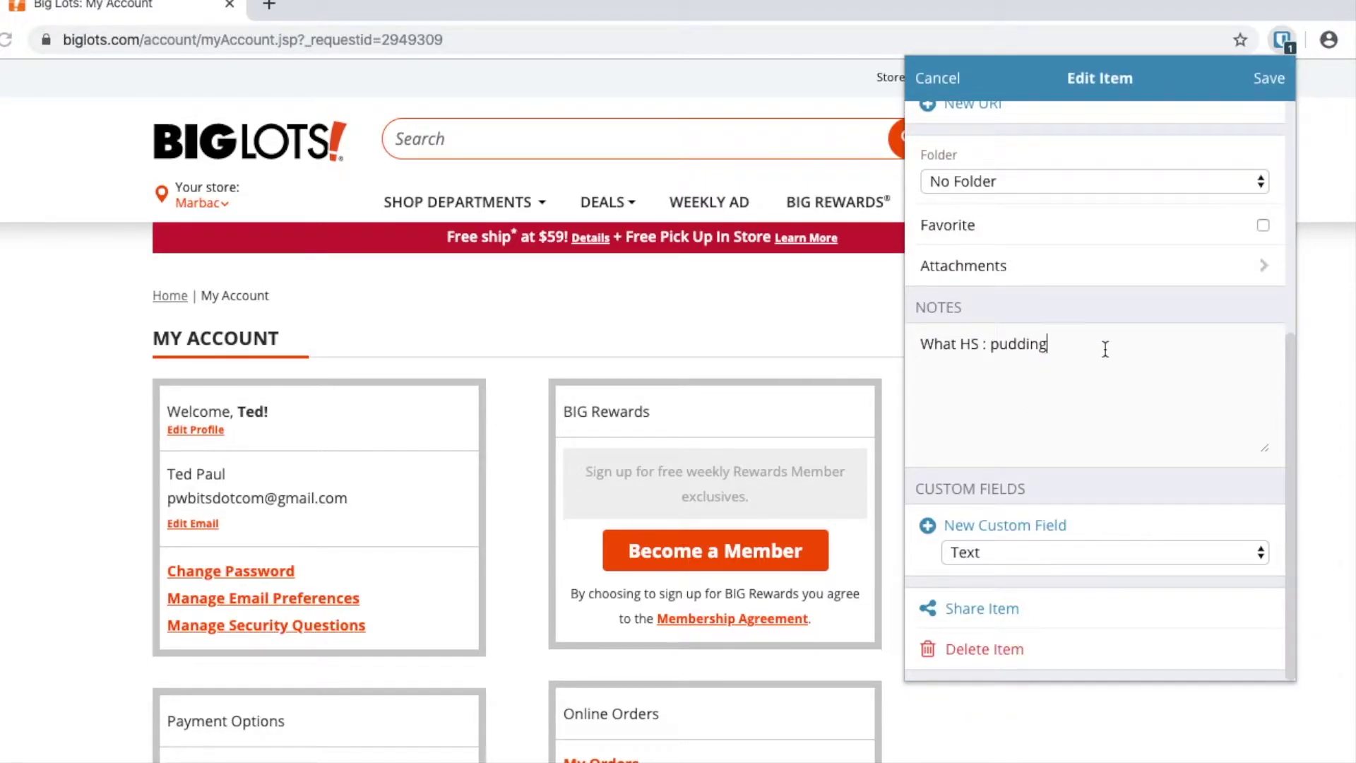
pyautogui.press('Up')
pyautogui.press('Return')
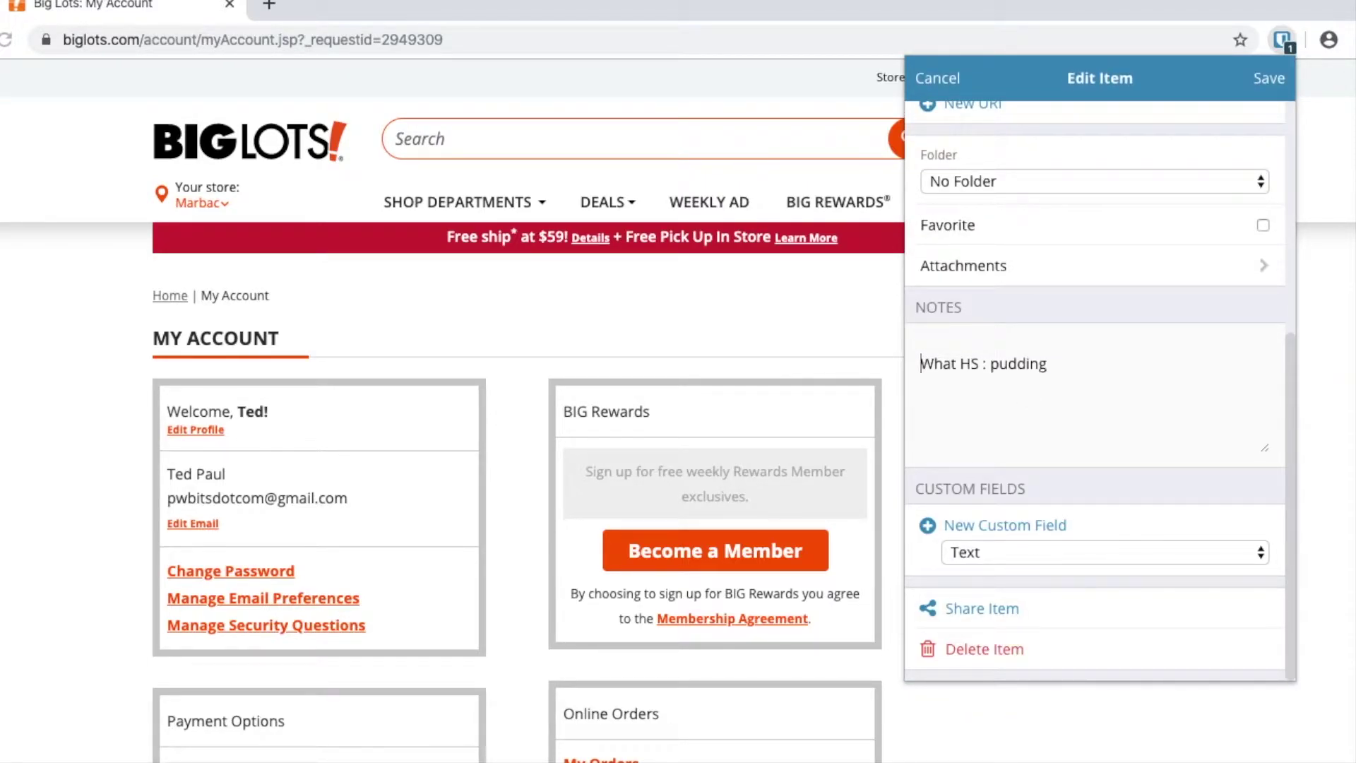
pyautogui.press('Return')
pyautogui.press('Up')
pyautogui.press('Up')
pyautogui.write('Sal')
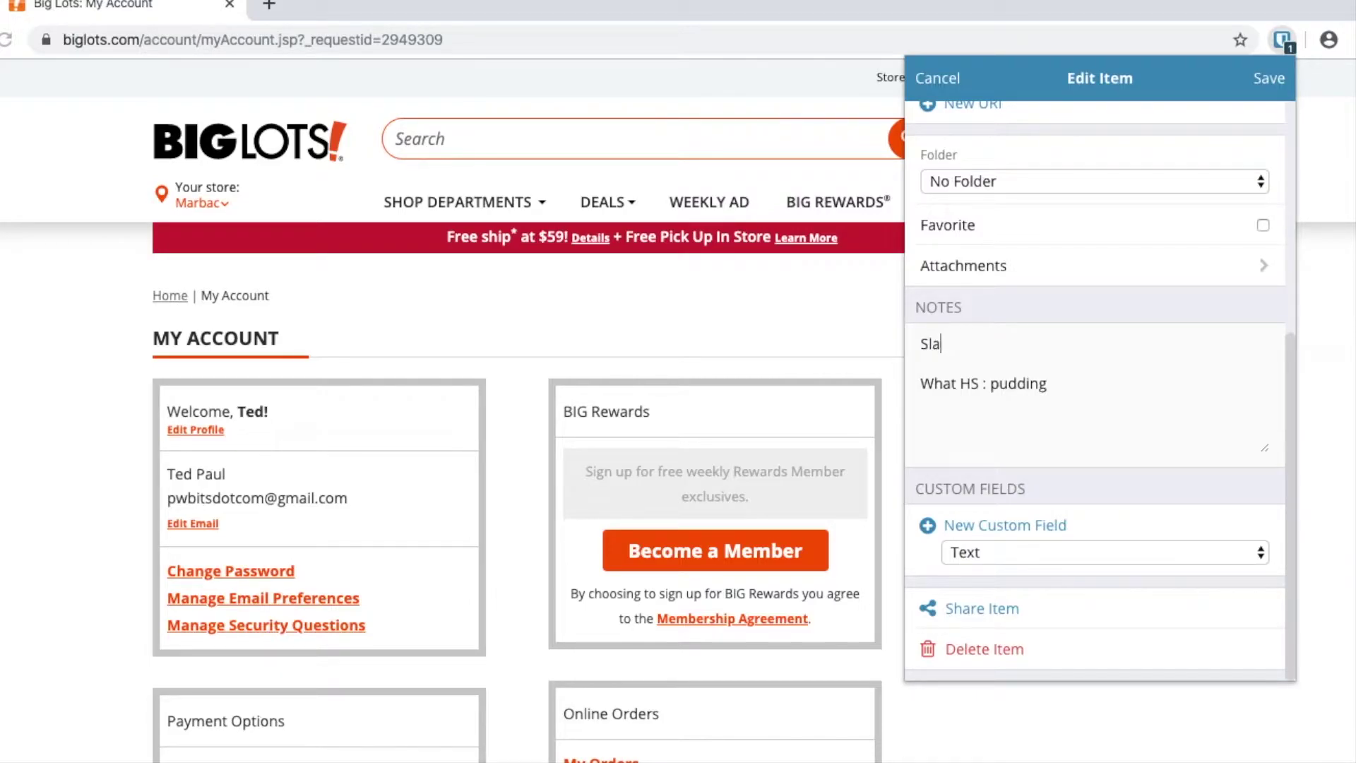
pyautogui.press('BackSpace')
pyautogui.press('BackSpace')
pyautogui.write('alt)')
pyautogui.press('Left')
pyautogui.press('Left')
pyautogui.press('Left')
pyautogui.press('Left')
pyautogui.press('Left')
pyautogui.write('(')
pyautogui.scroll(5, 1143, 349)
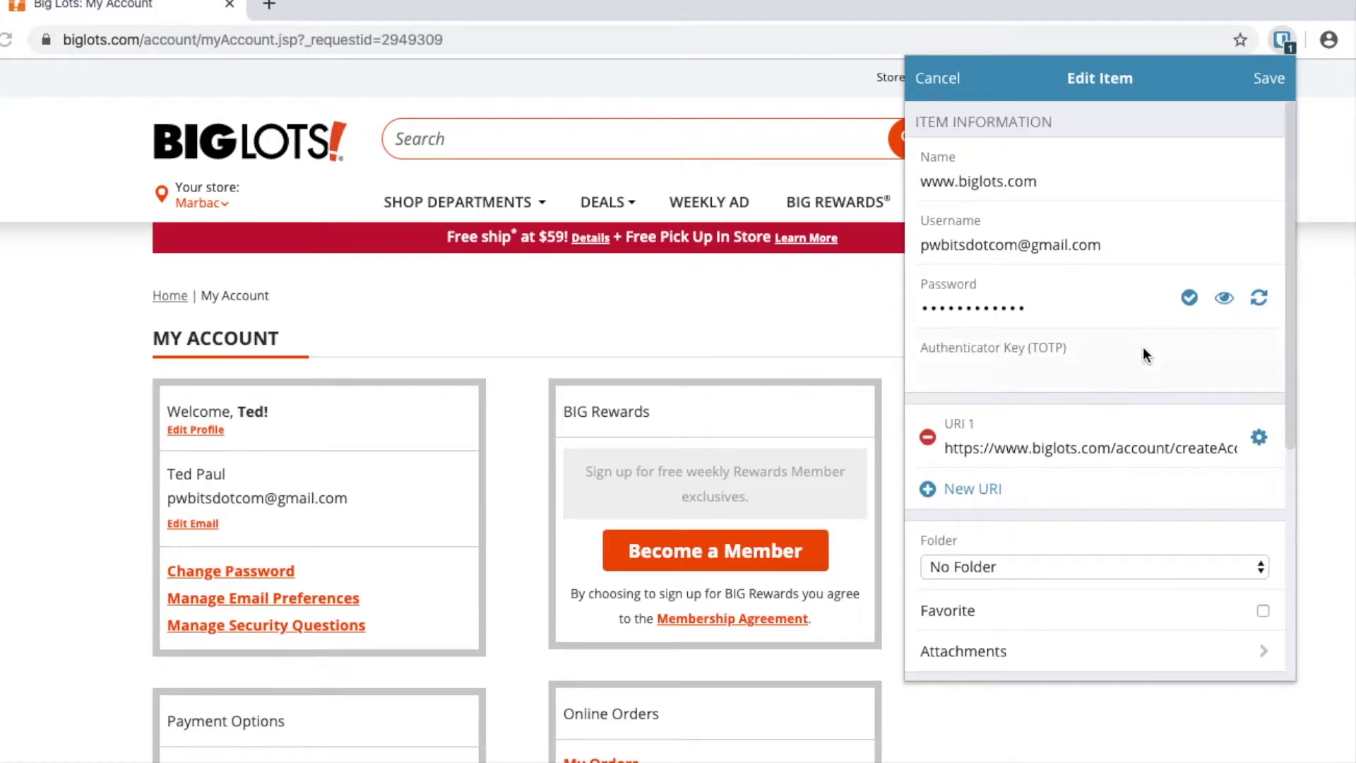
pyautogui.click(921, 182)
pyautogui.write('Salted -')
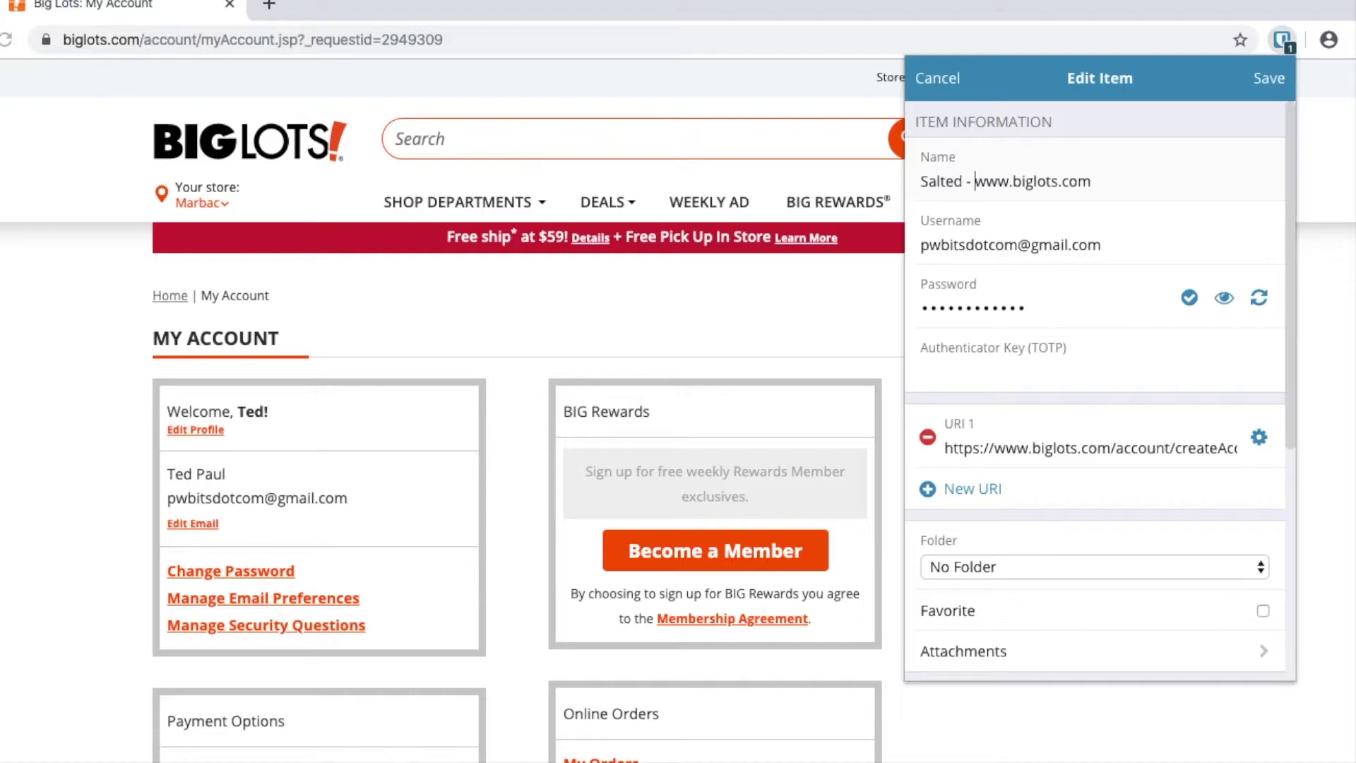
pyautogui.click(1254, 99)
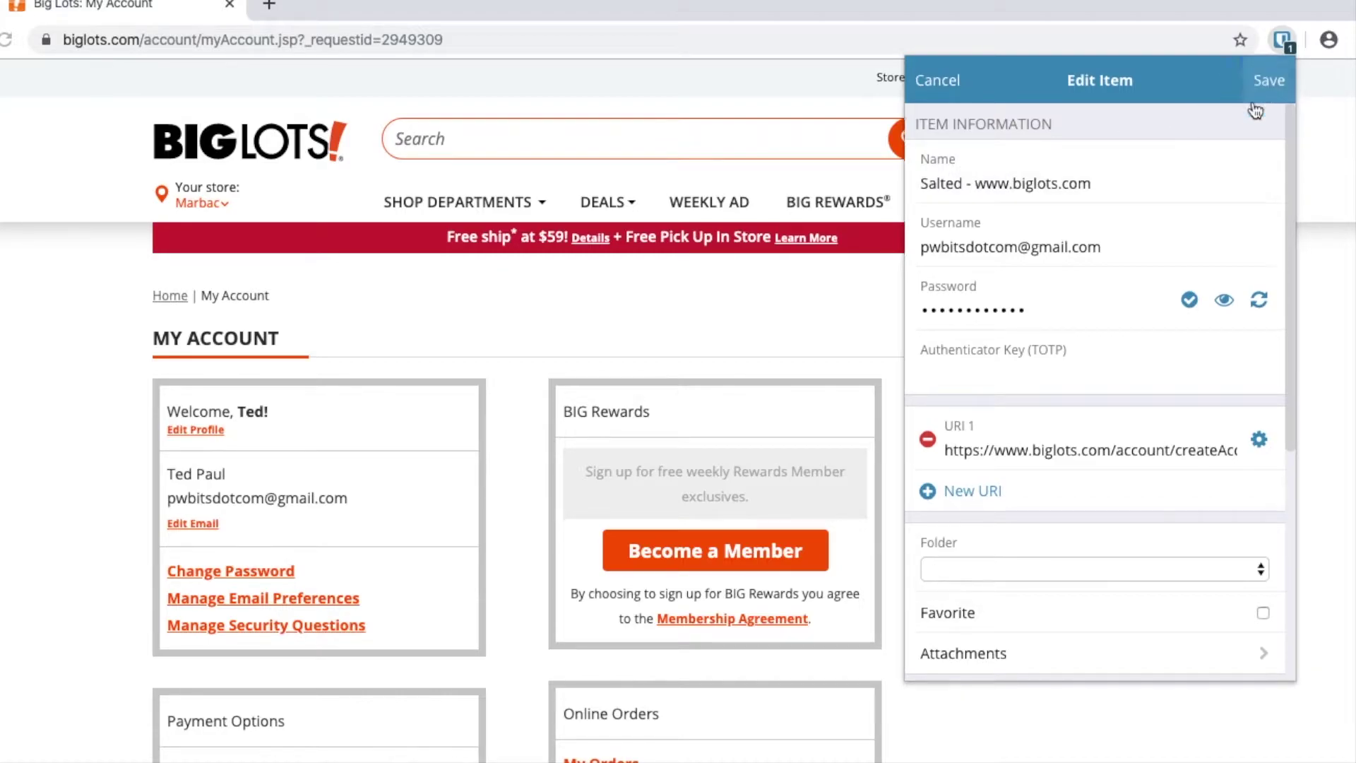
pyautogui.click(934, 78)
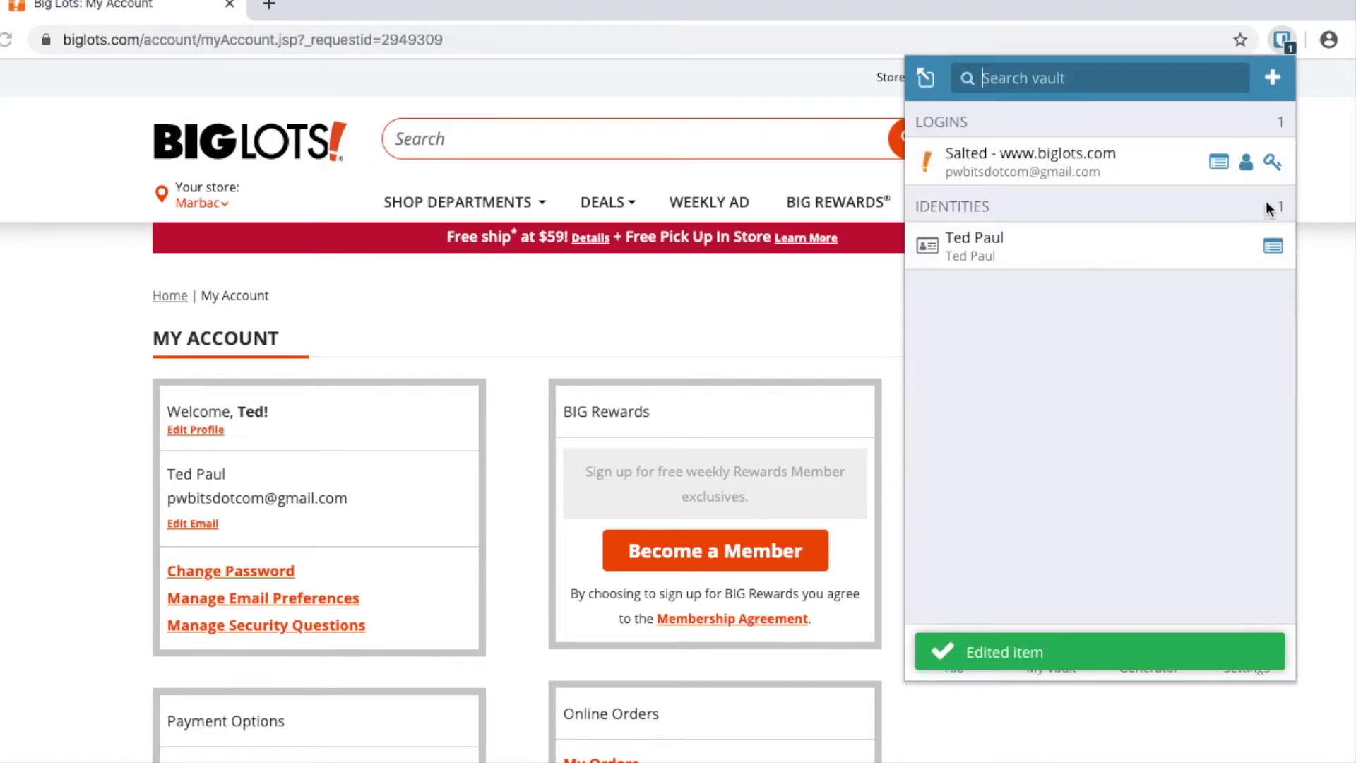